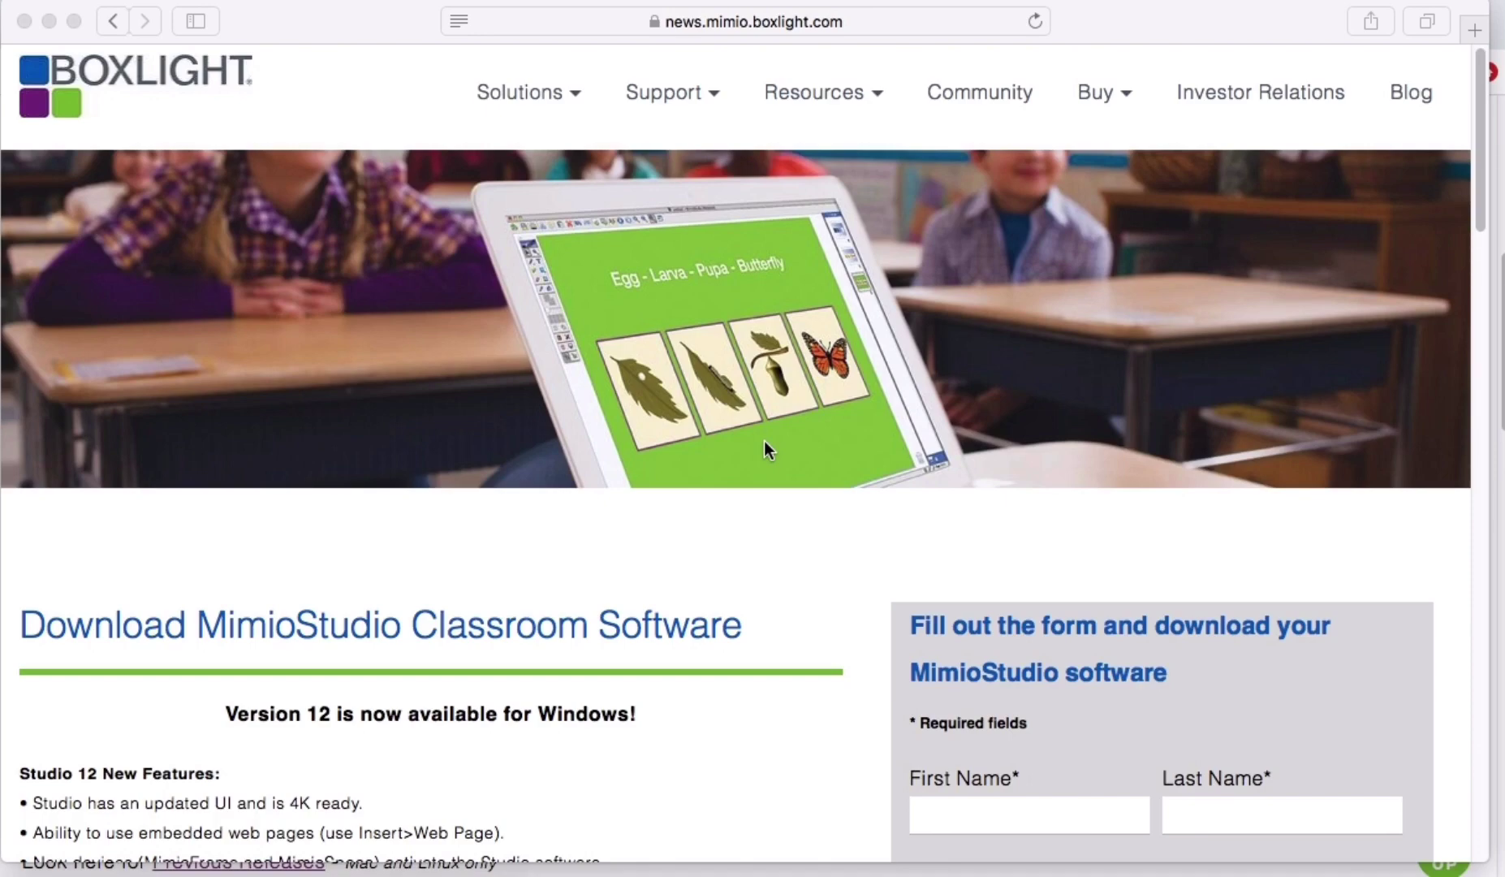
Check the download page's full address and scroll through the download form.
left_click(754, 23)
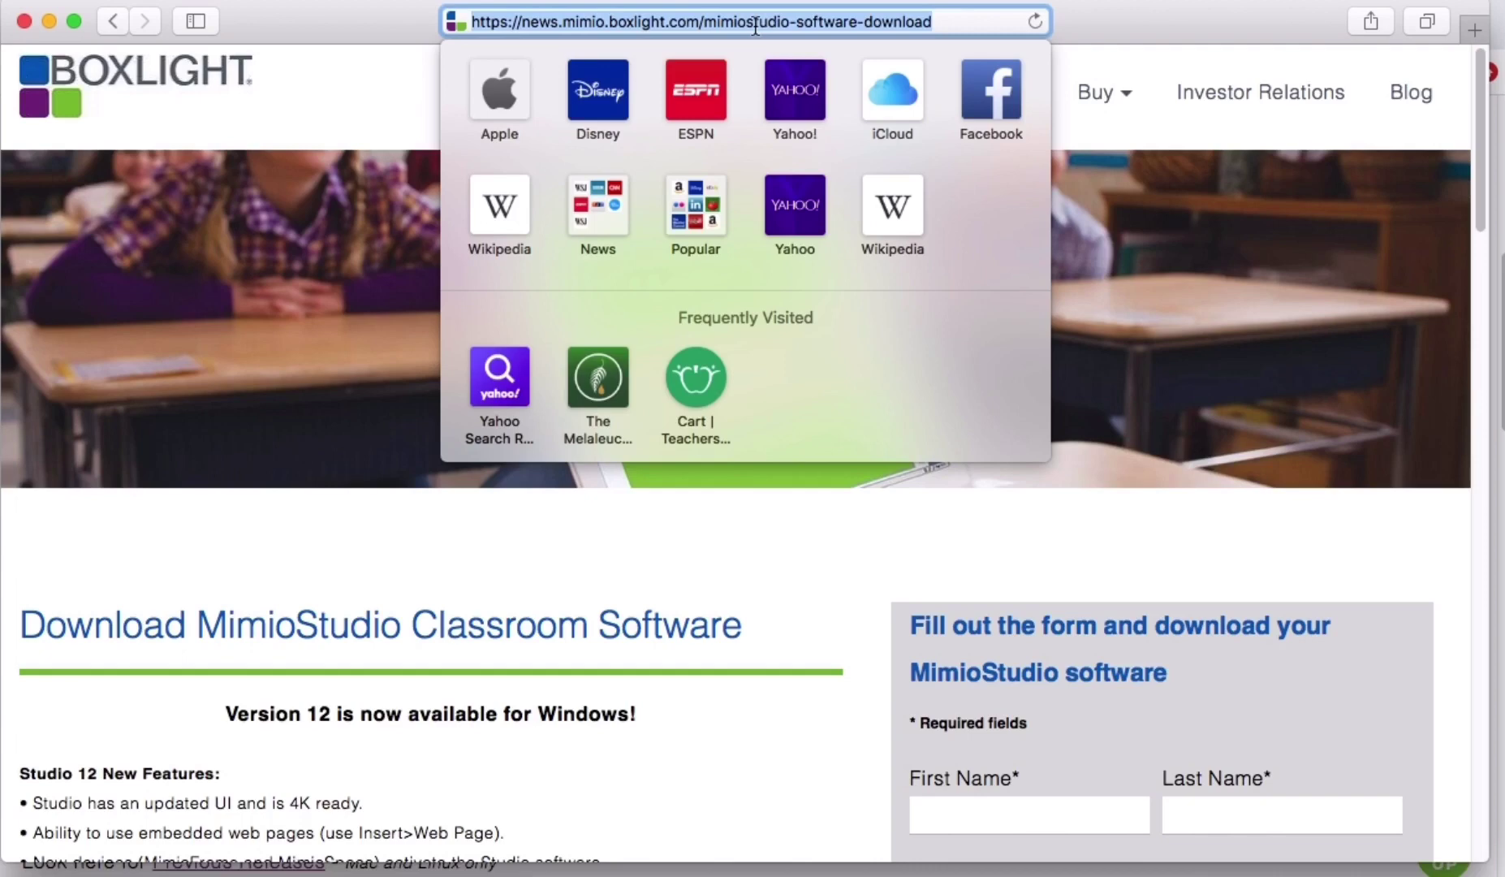
left_click(787, 578)
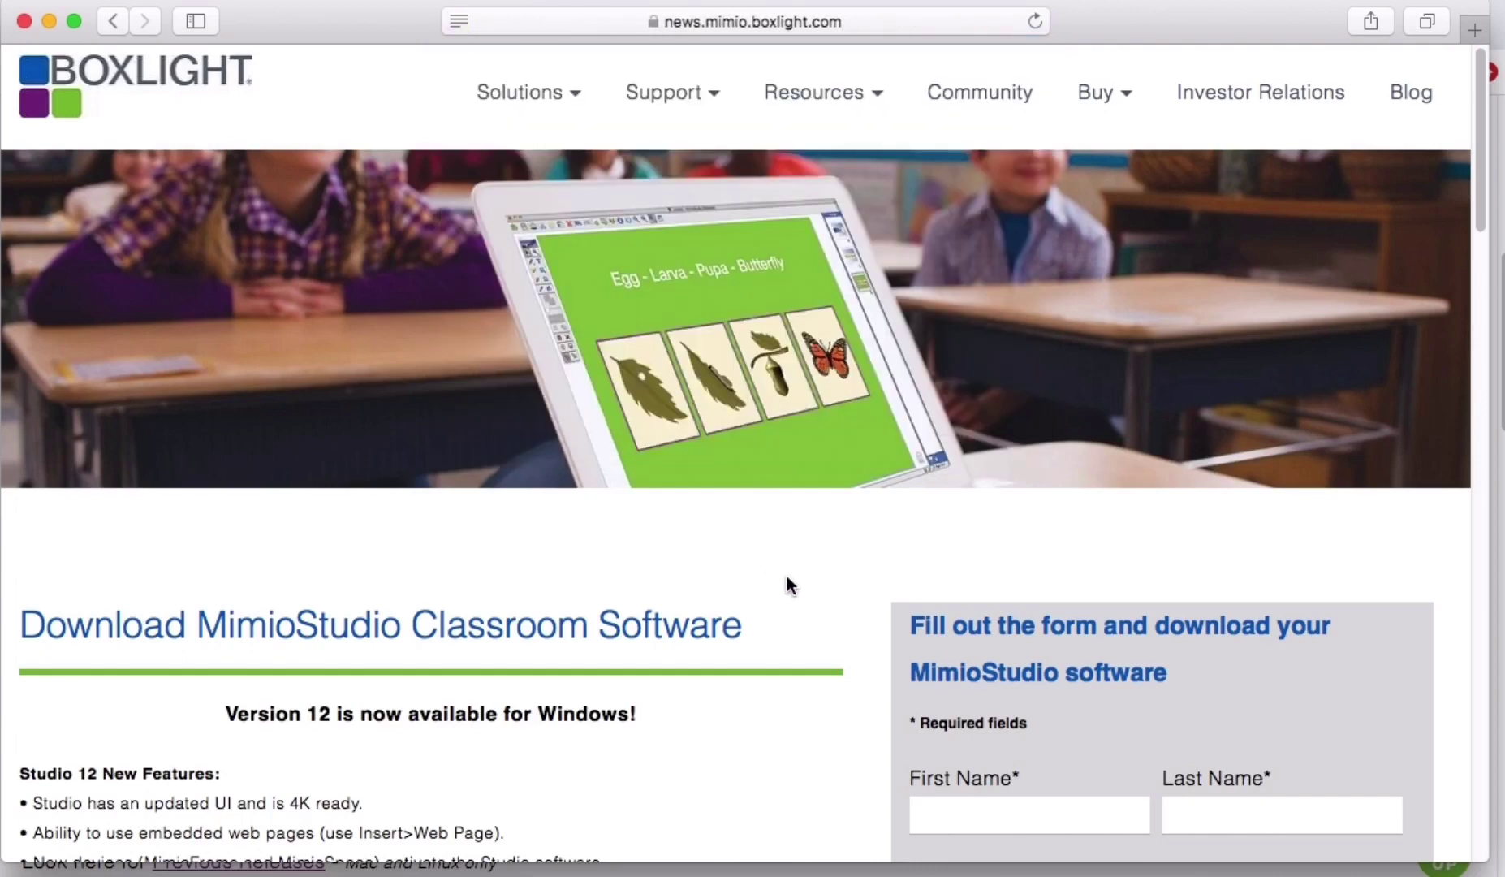
scroll(787, 577, "down", 9)
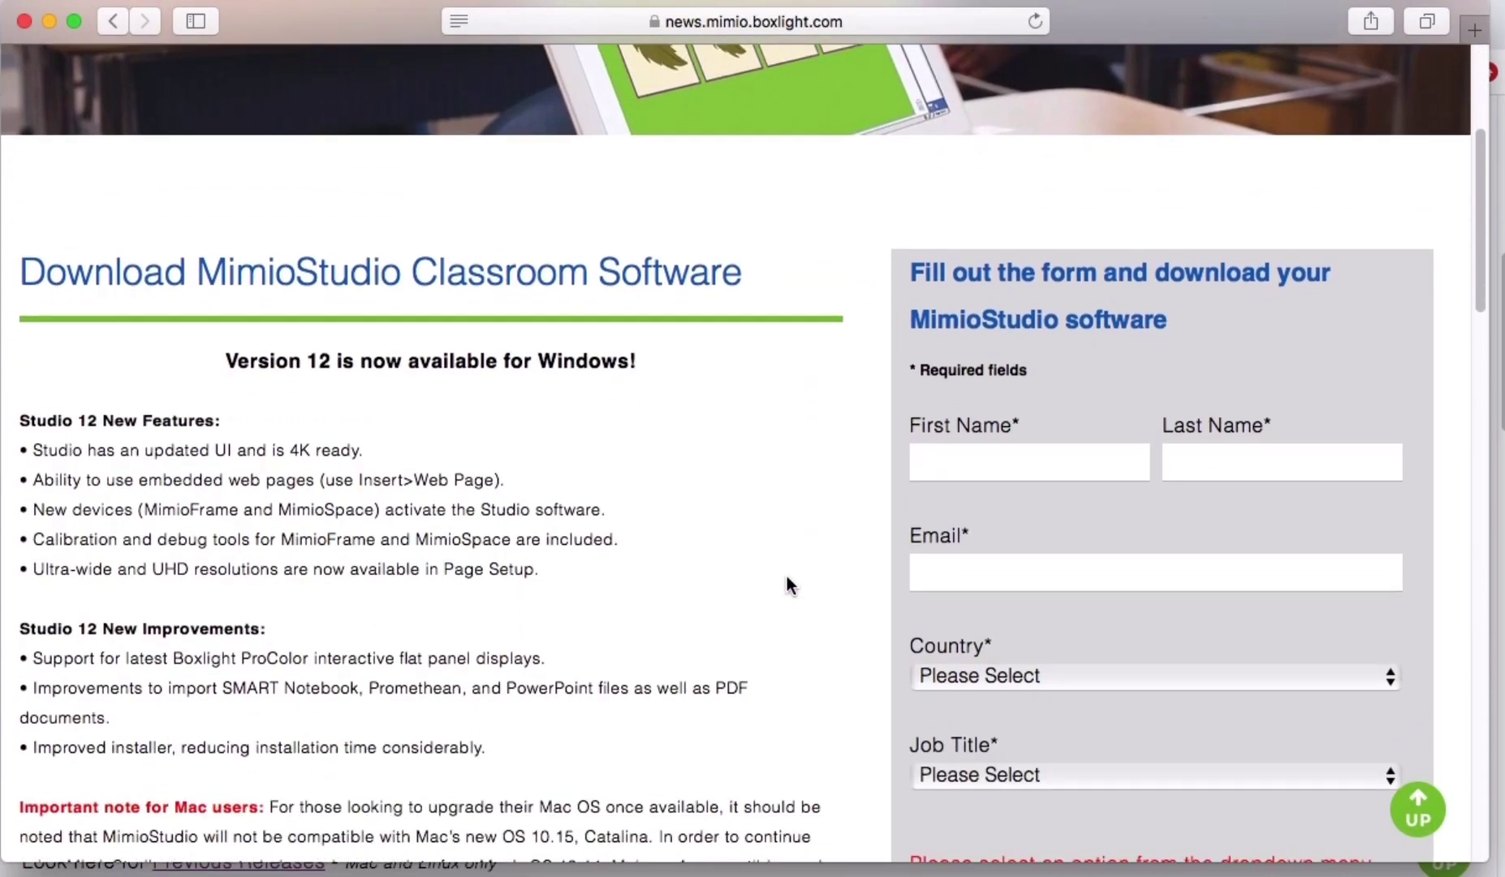
scroll(609, 463, "down", 4)
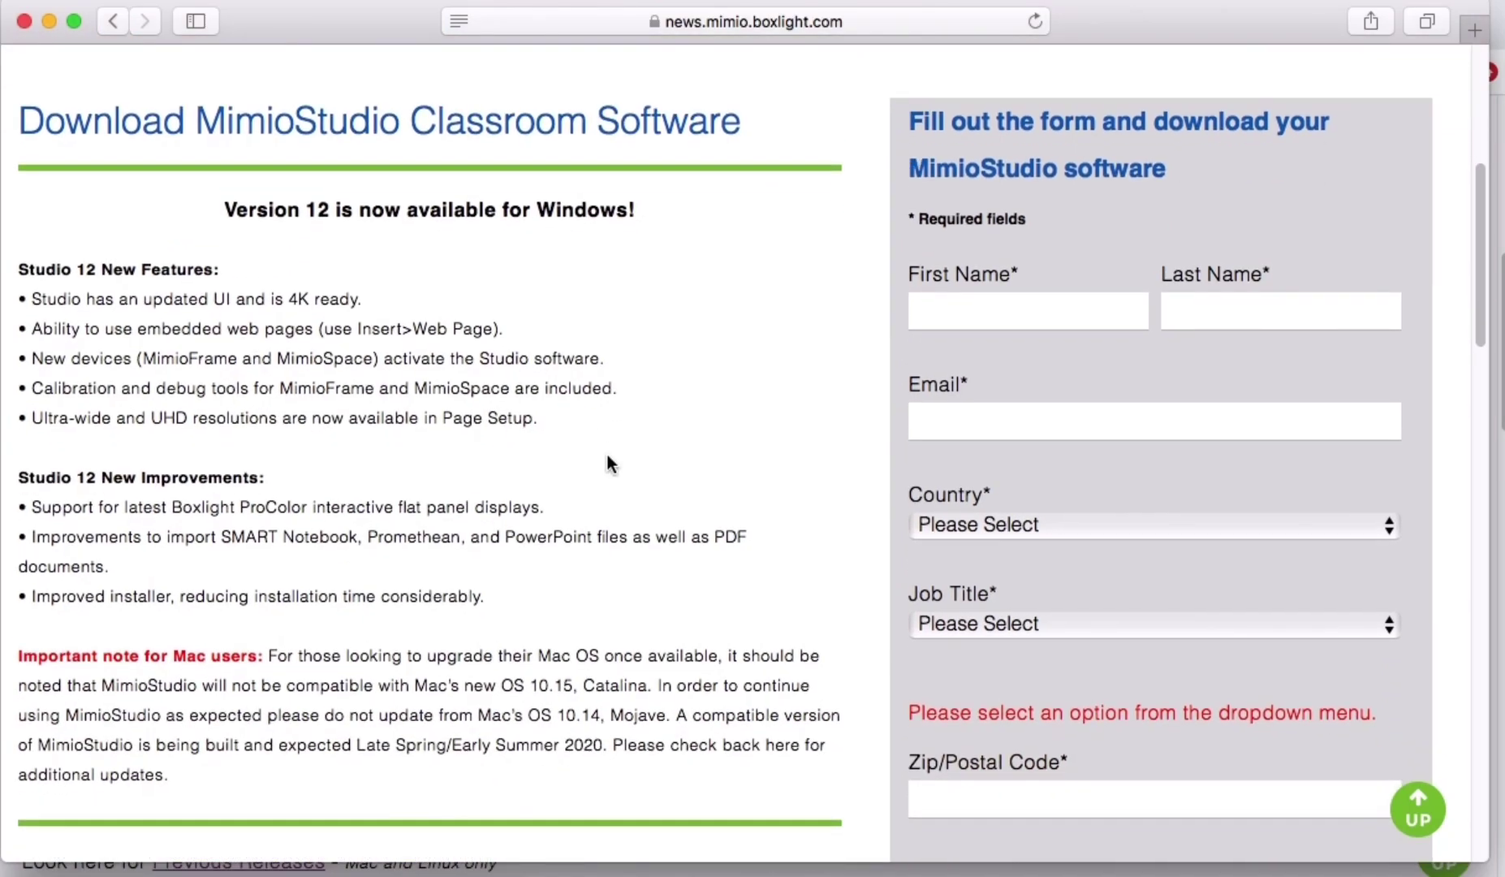
scroll(608, 464, "left", 1)
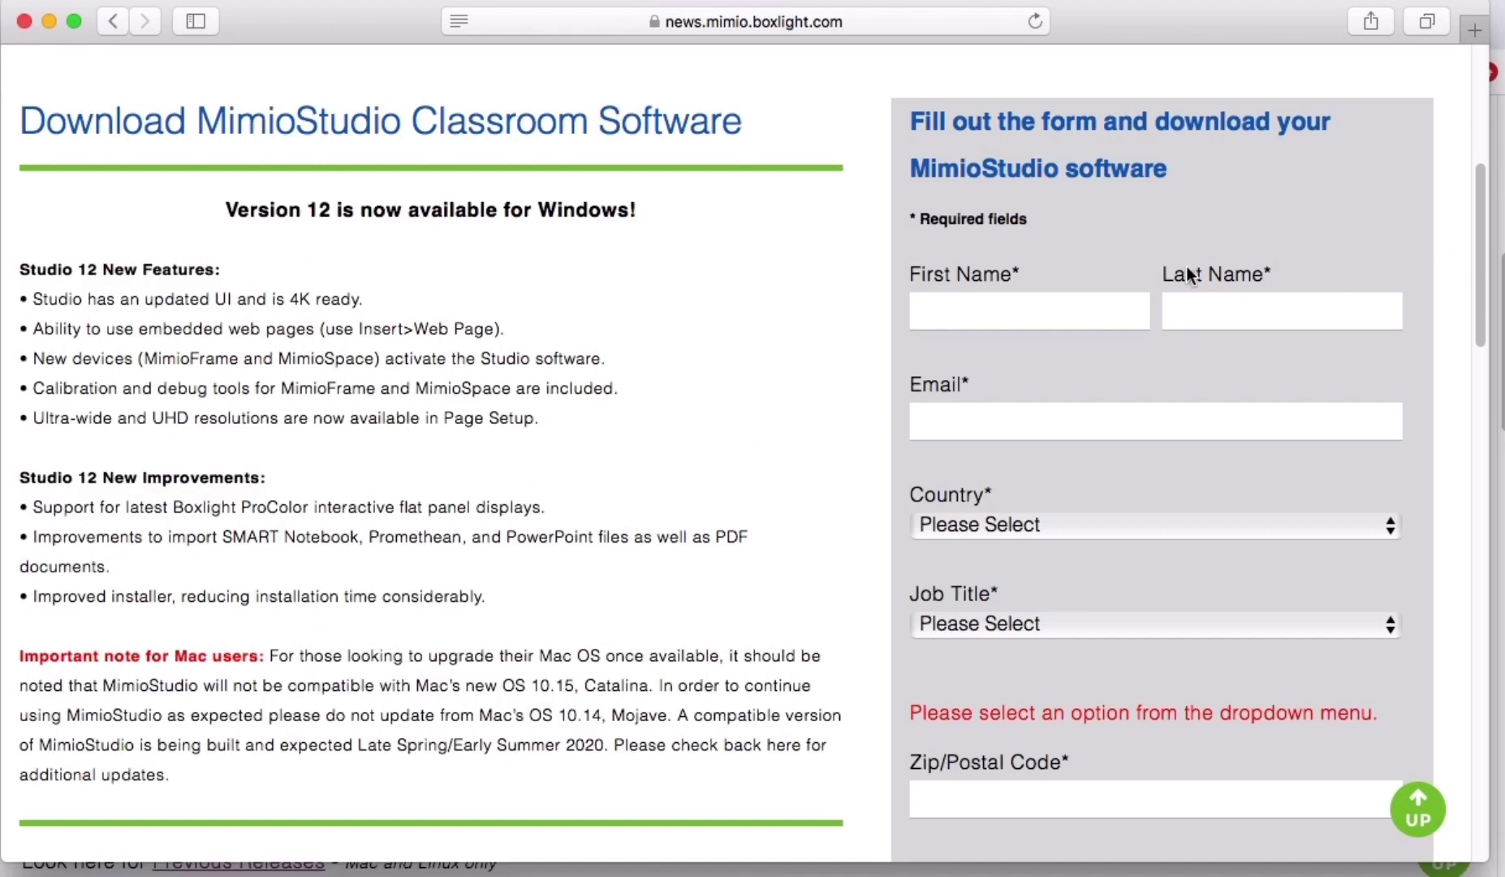
scroll(1187, 274, "down", 3)
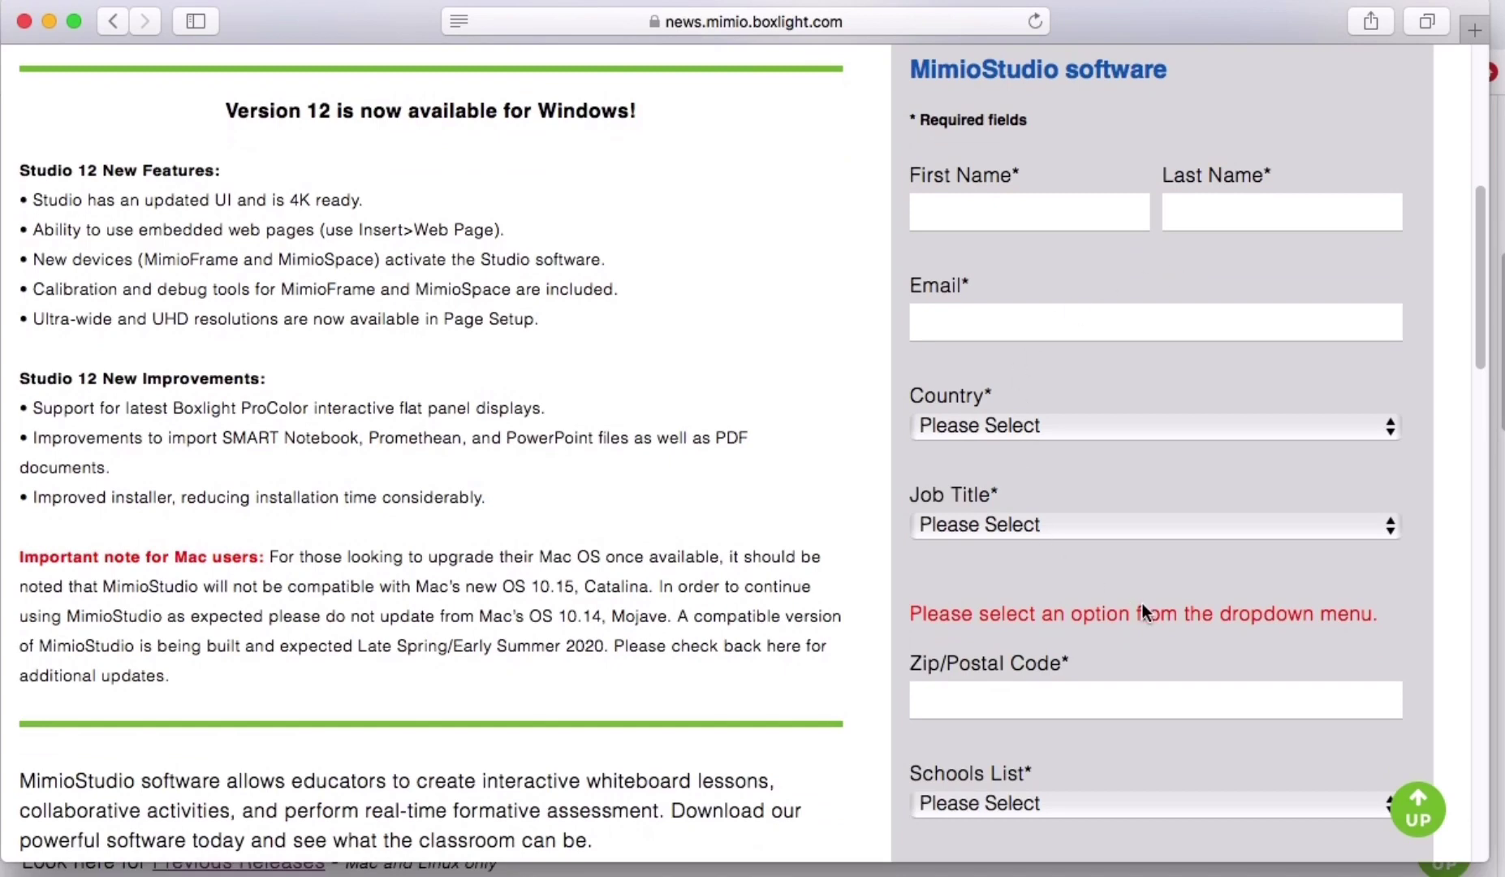
scroll(1141, 605, "down", 8)
scroll(1142, 605, "down", 5)
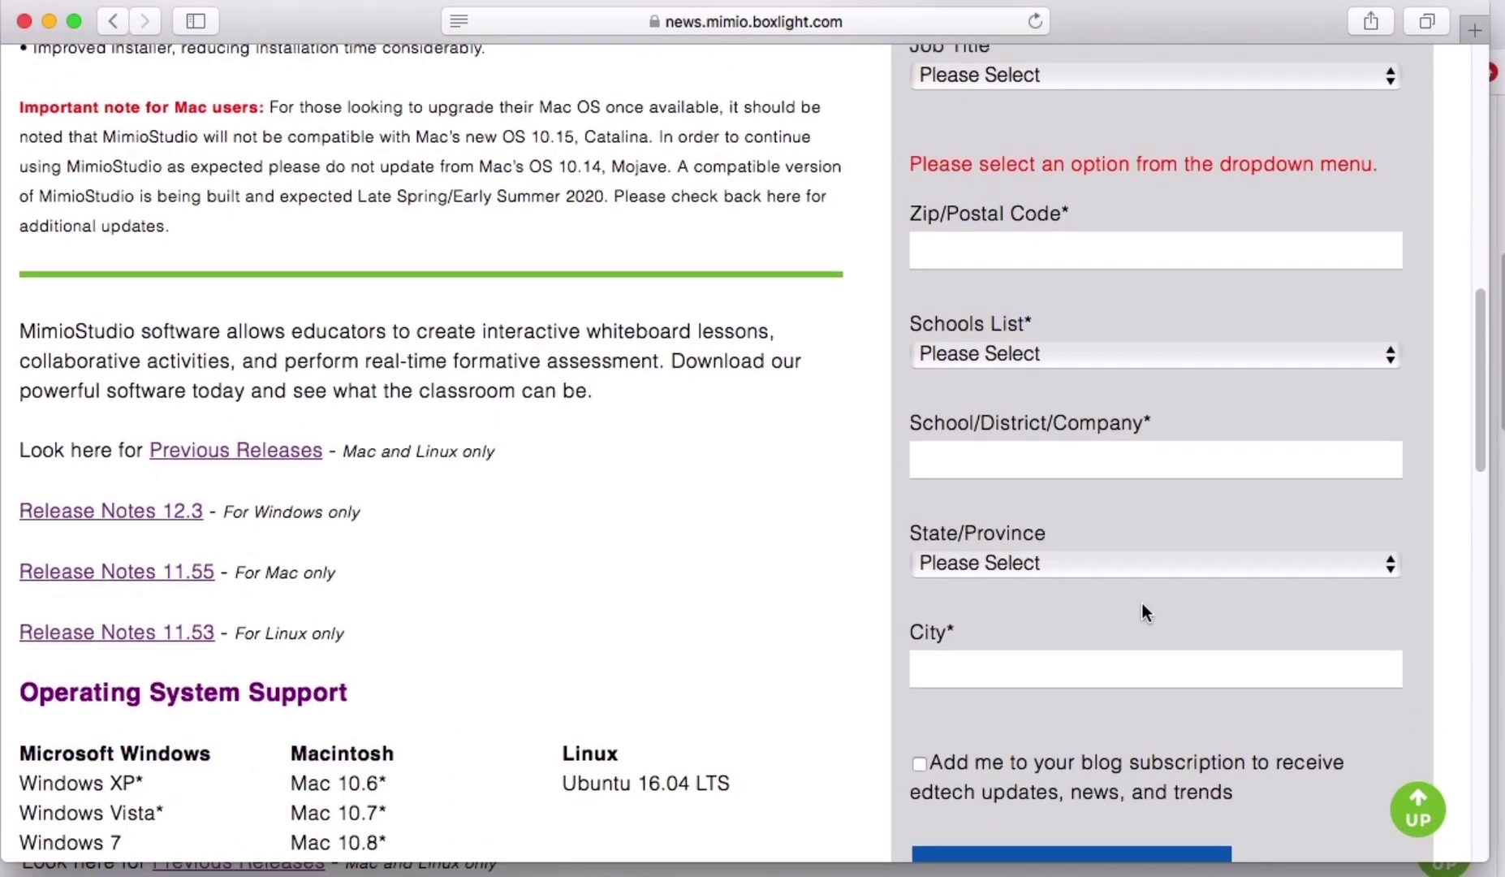
scroll(1141, 608, "up", 10)
scroll(1142, 607, "up", 3)
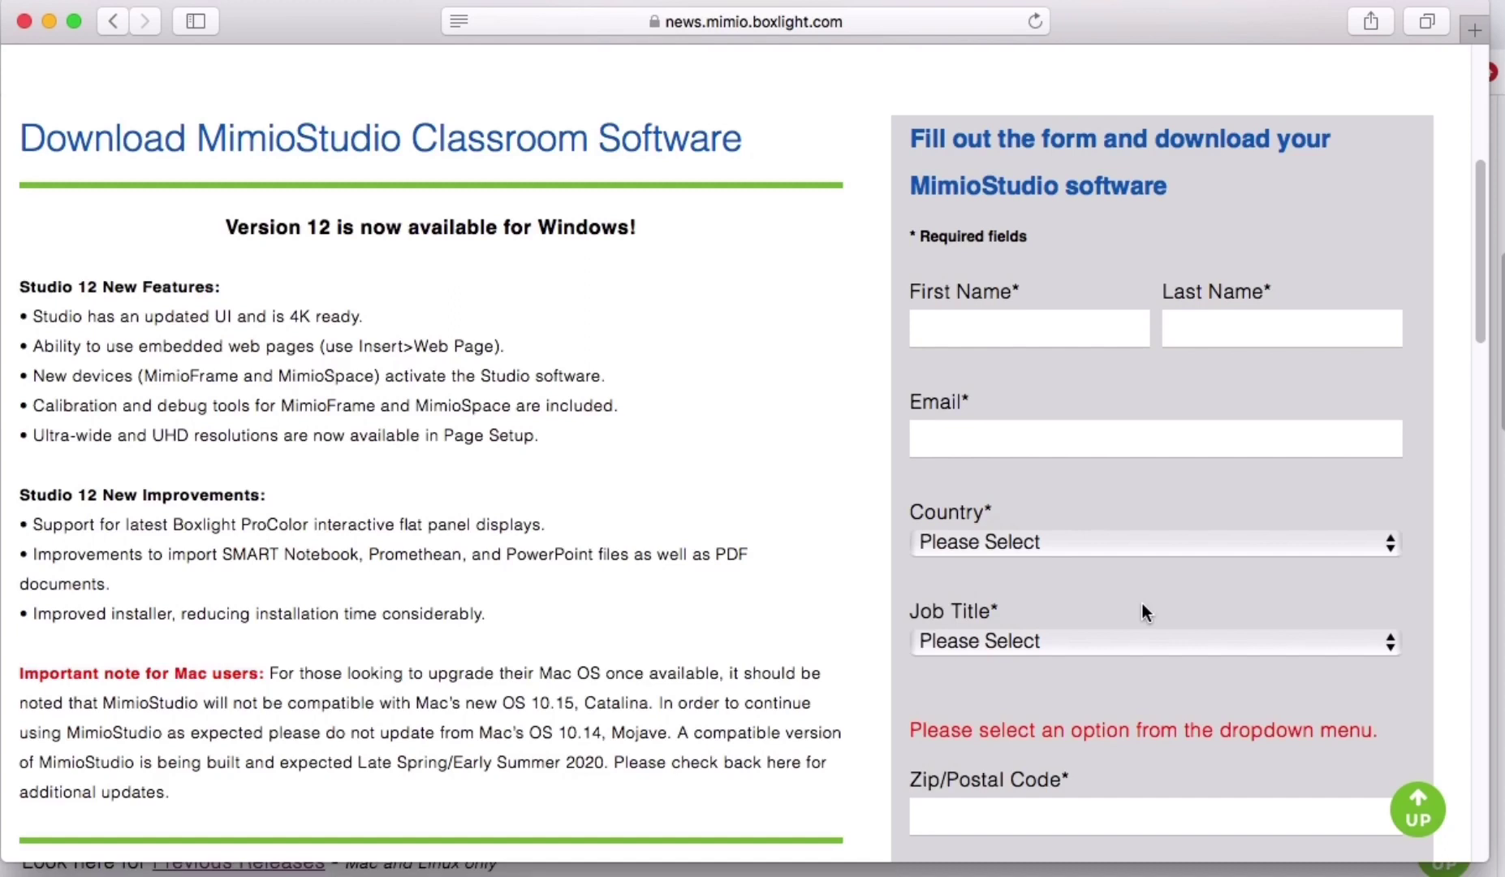
scroll(1141, 610, "down", 5)
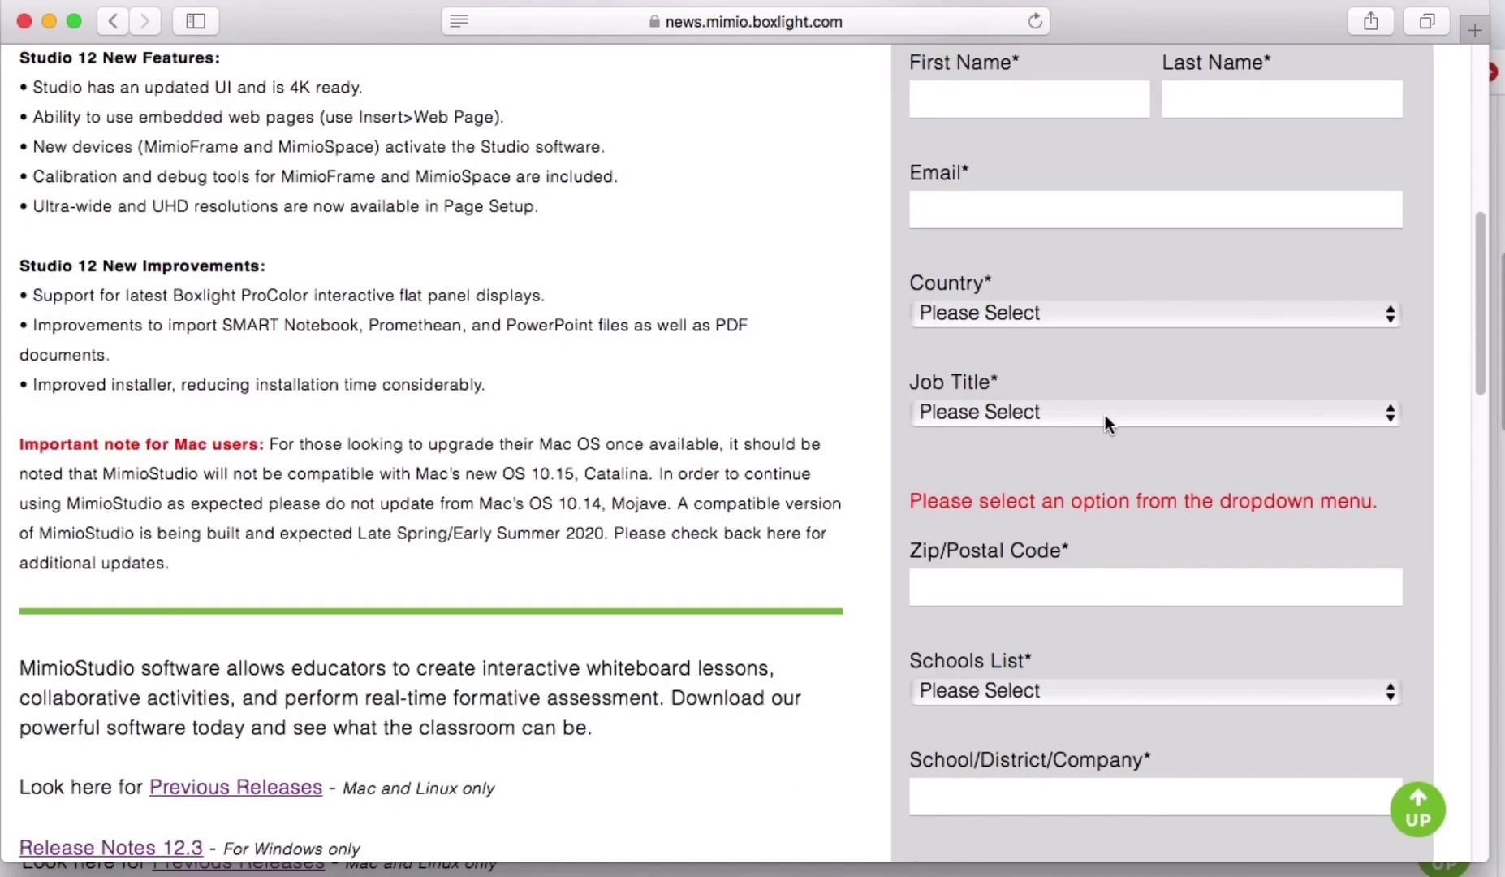
Set the Job Title to Student and scroll down to the Download Now button.
left_click(1106, 415)
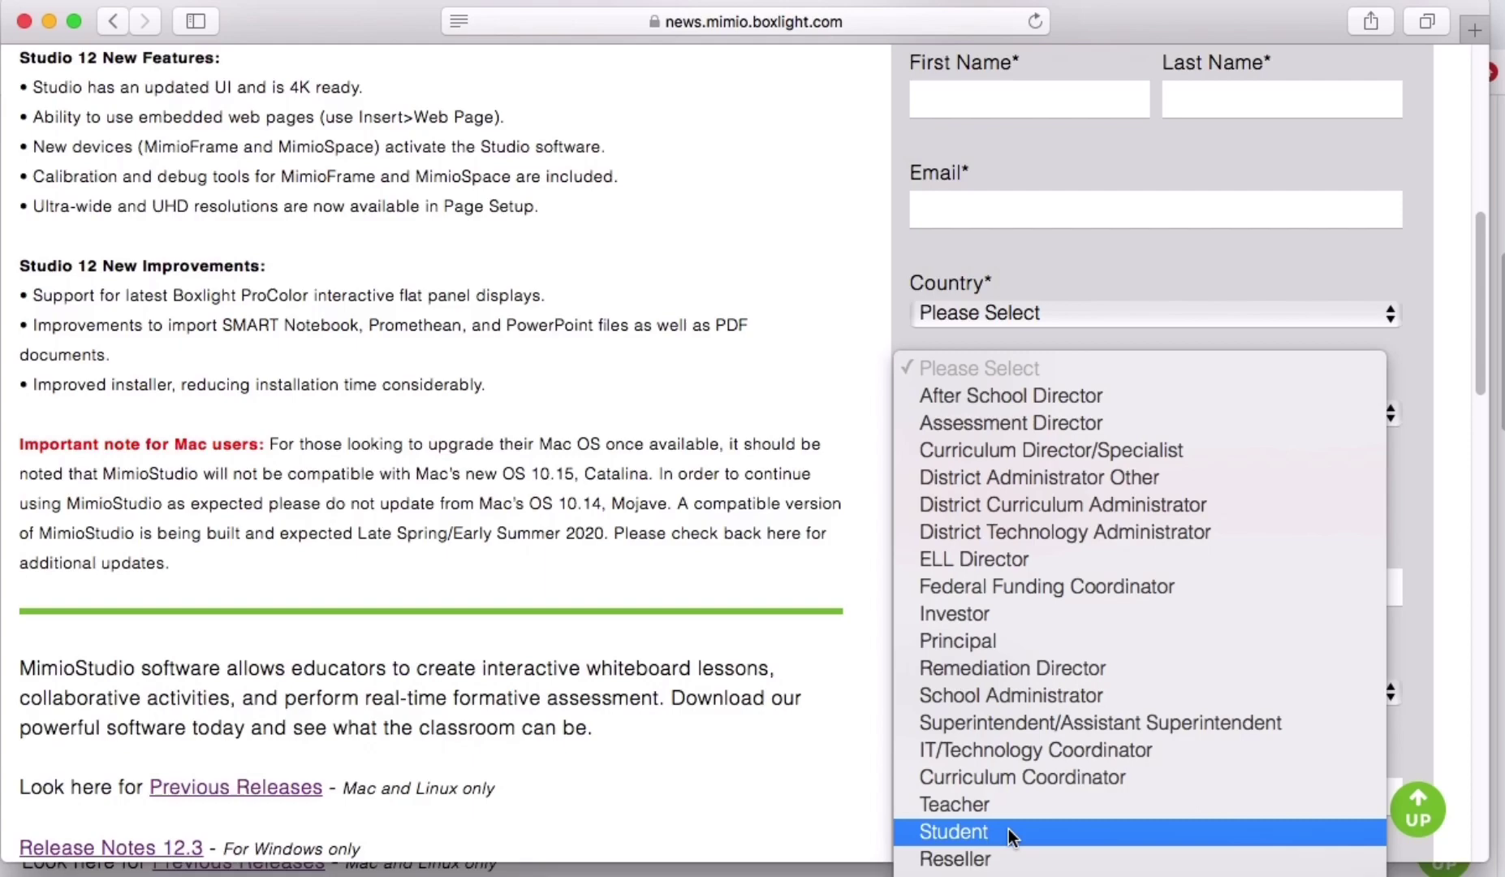
left_click(1008, 828)
scroll(1020, 604, "down", 3)
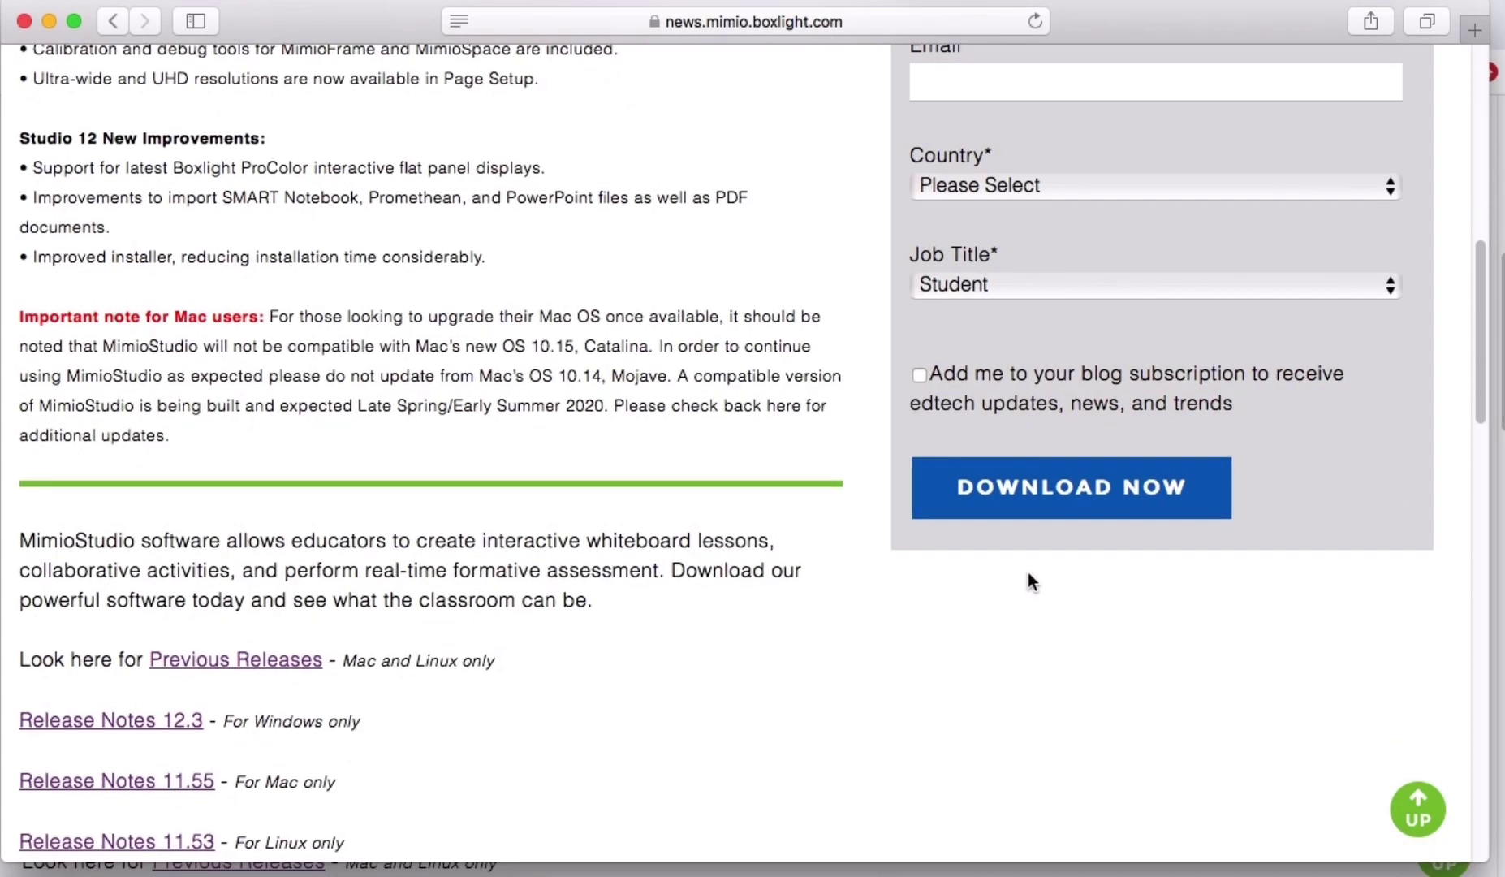
scroll(1028, 583, "up", 8)
scroll(1087, 606, "down", 3)
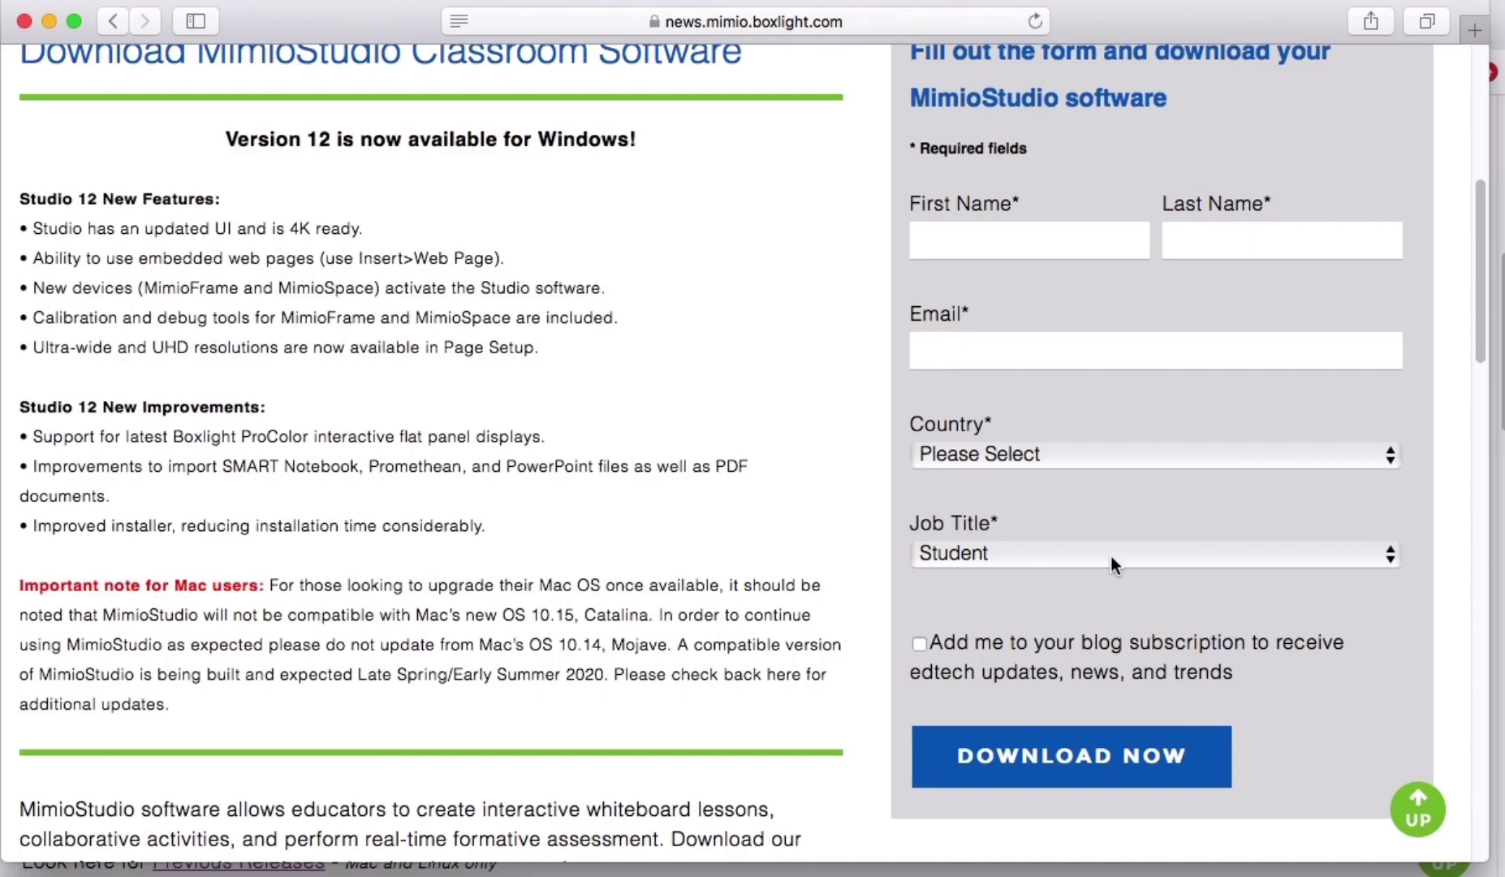
scroll(1110, 565, "down", 4)
scroll(1110, 565, "up", 10)
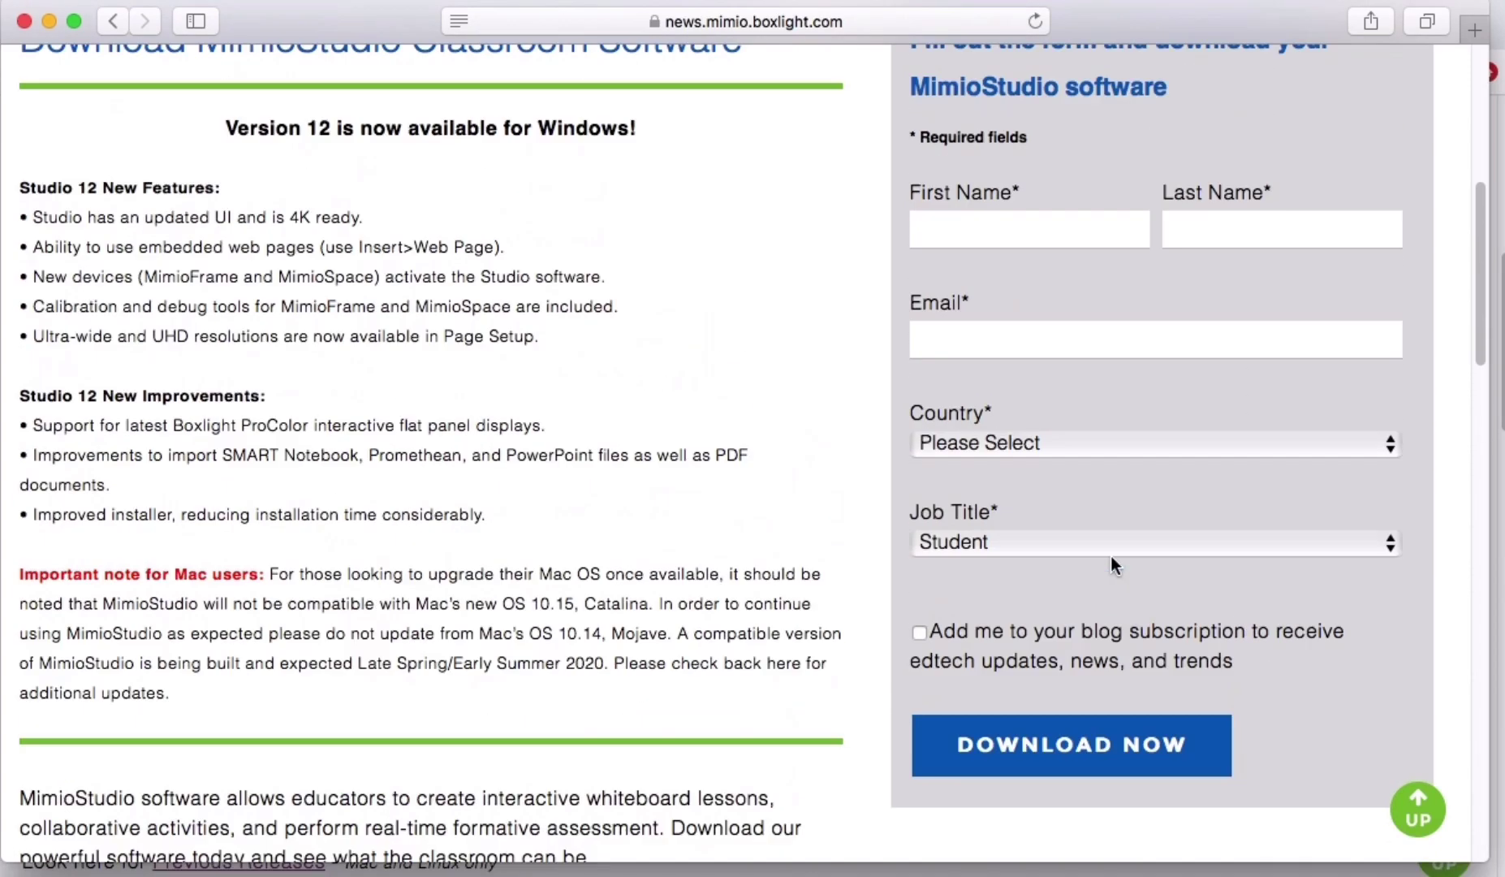
scroll(1110, 565, "down", 4)
scroll(1110, 555, "up", 1)
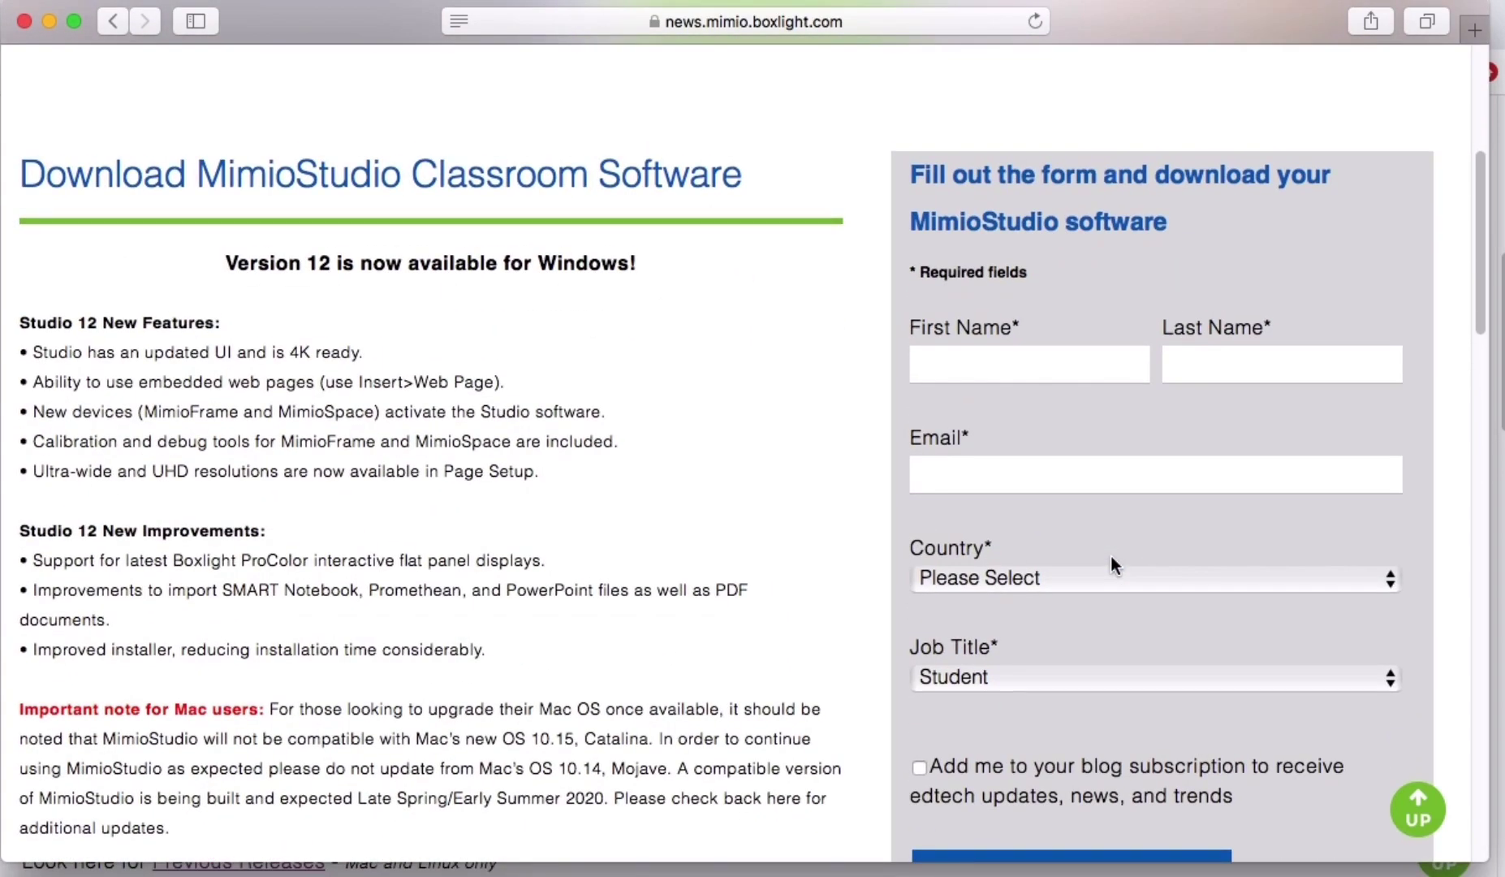
scroll(1111, 557, "down", 3)
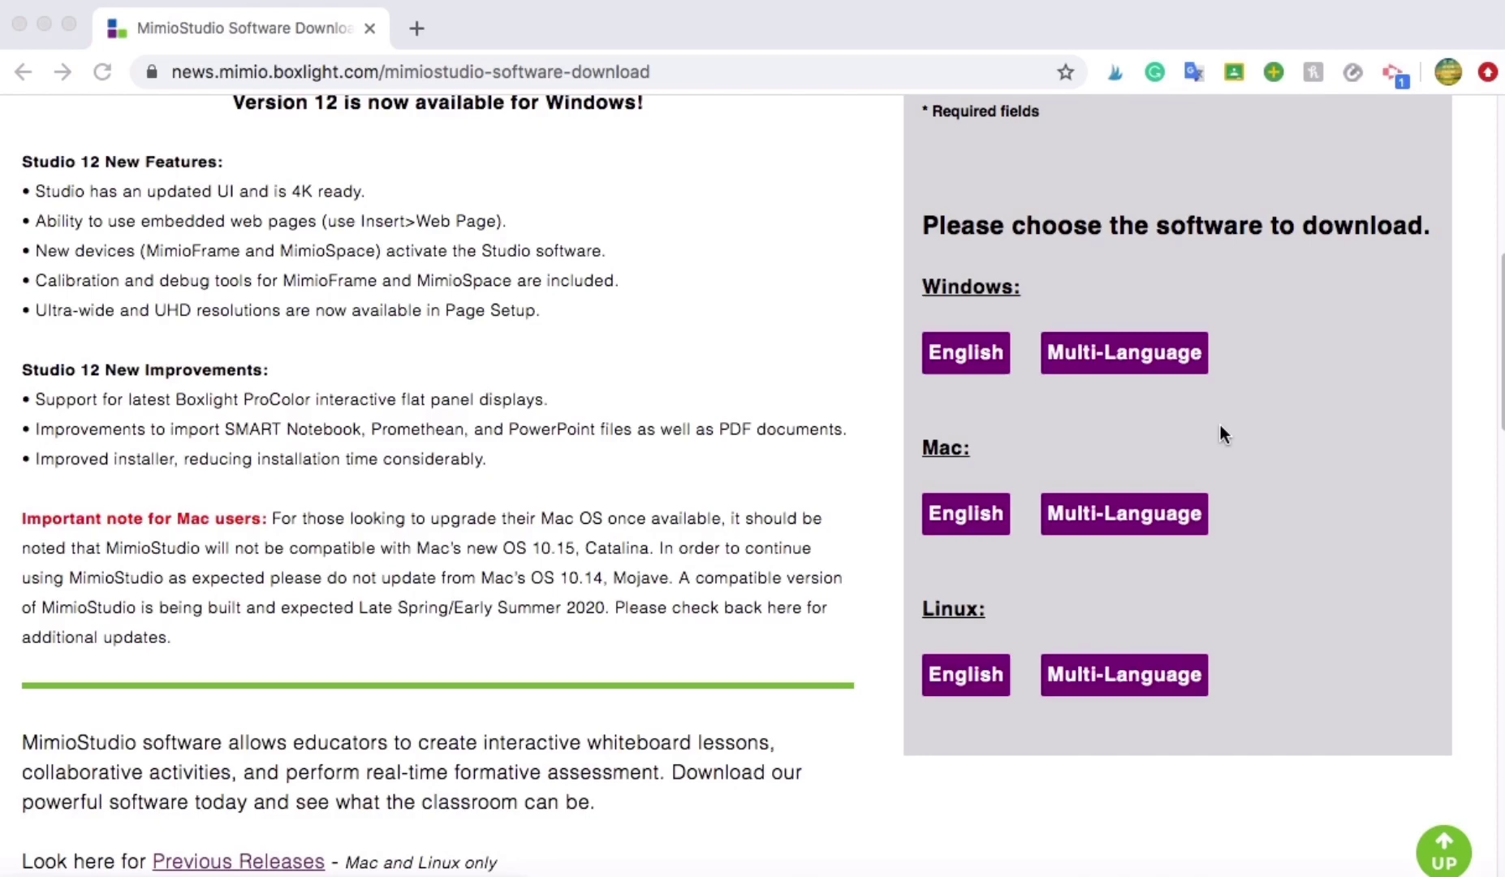
Scroll Chrome's MimioStudio page to the Windows, Mac and Linux download choices.
scroll(1220, 424, "up", 3)
scroll(1220, 424, "down", 2)
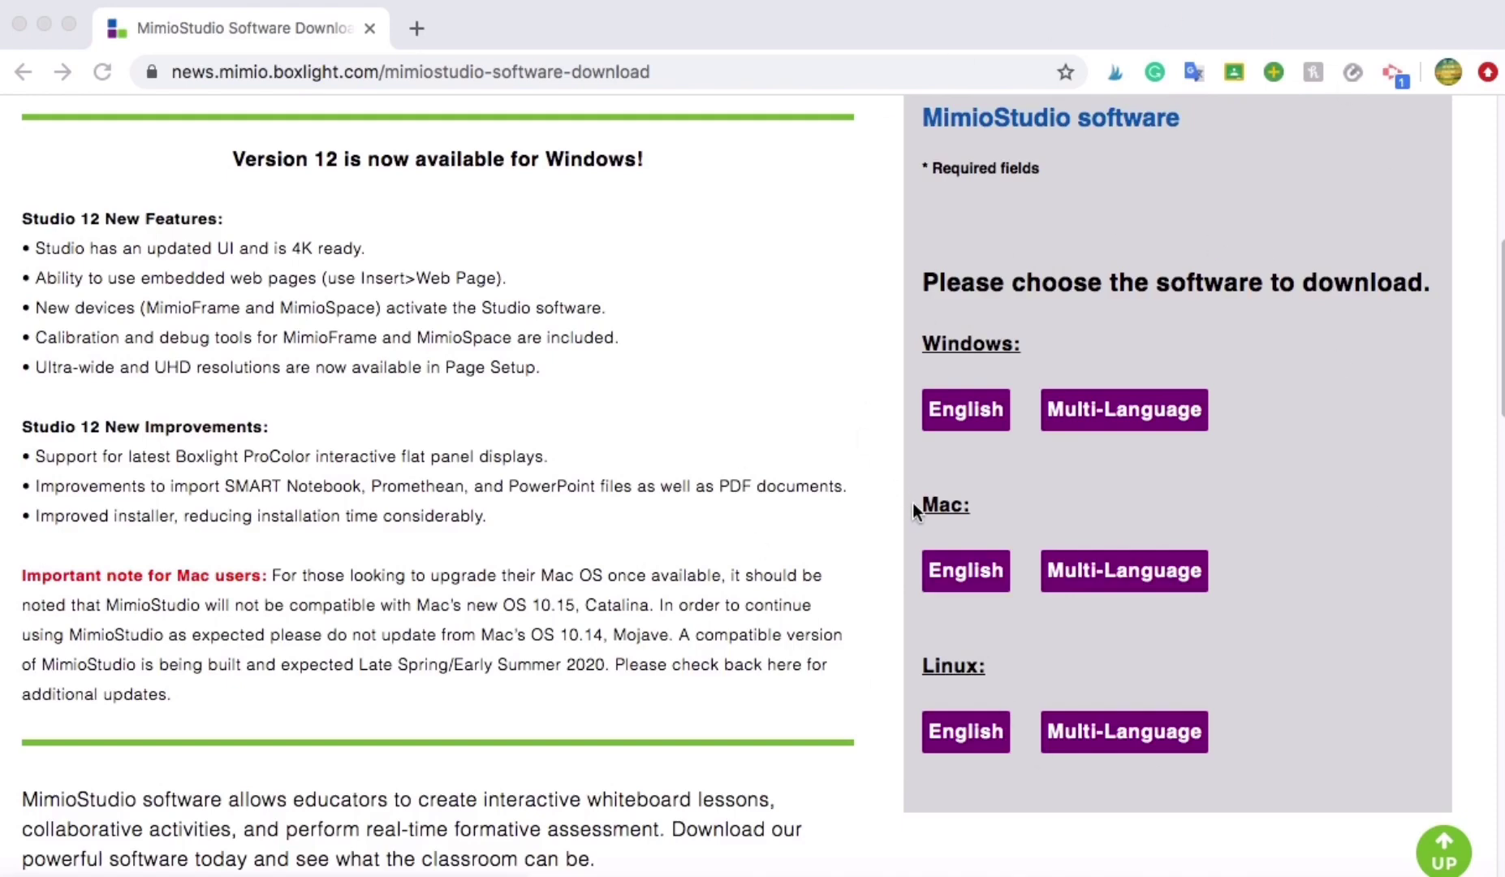
View the MimioStudio welcome screenshot from Downloads in Preview, then minimize it.
left_click(1008, 869)
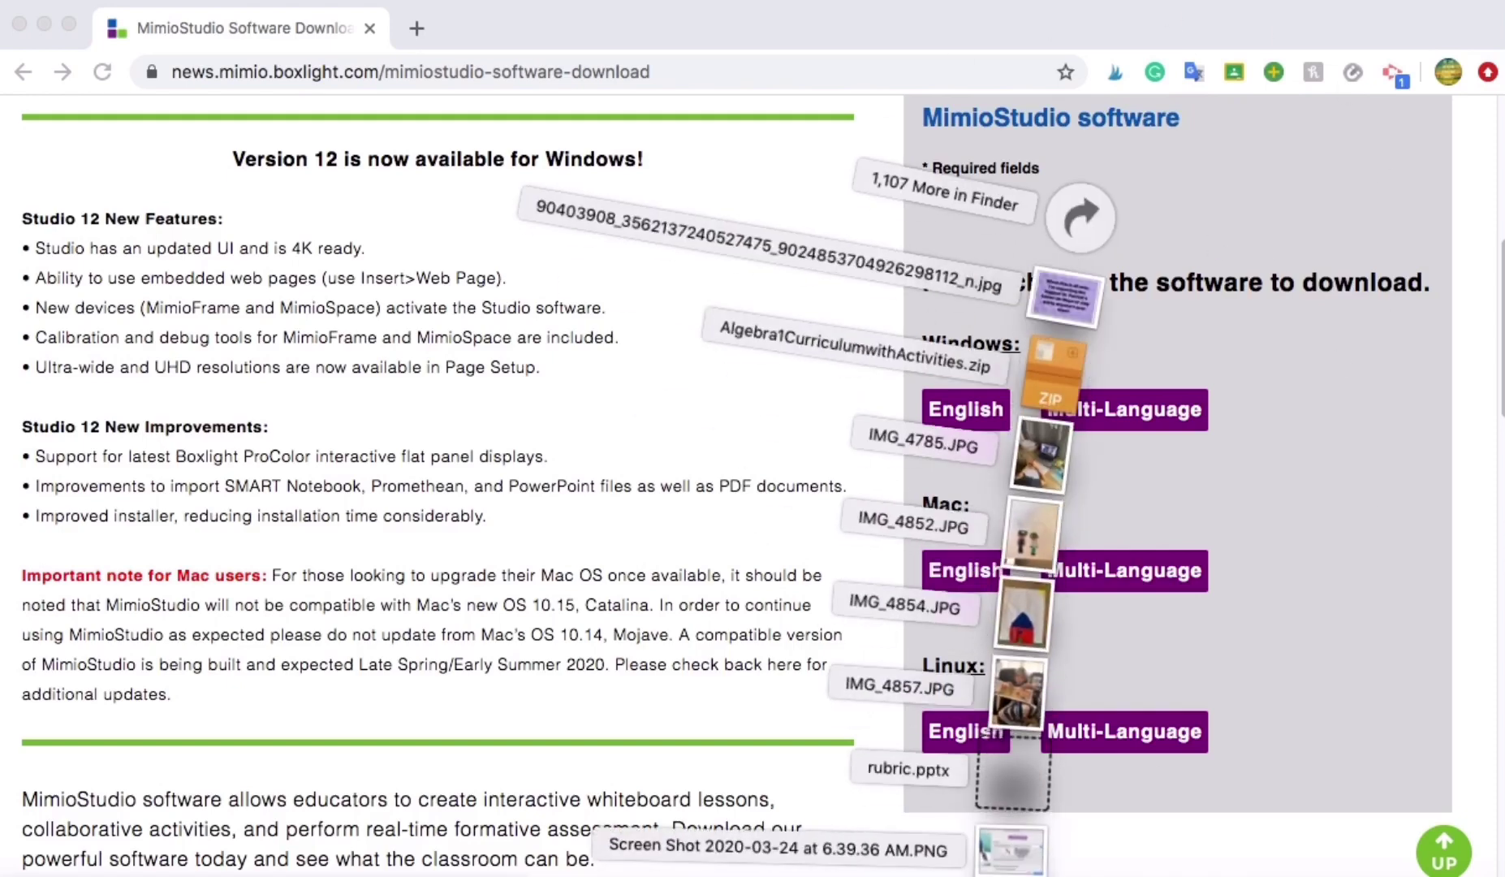
left_click(1010, 863)
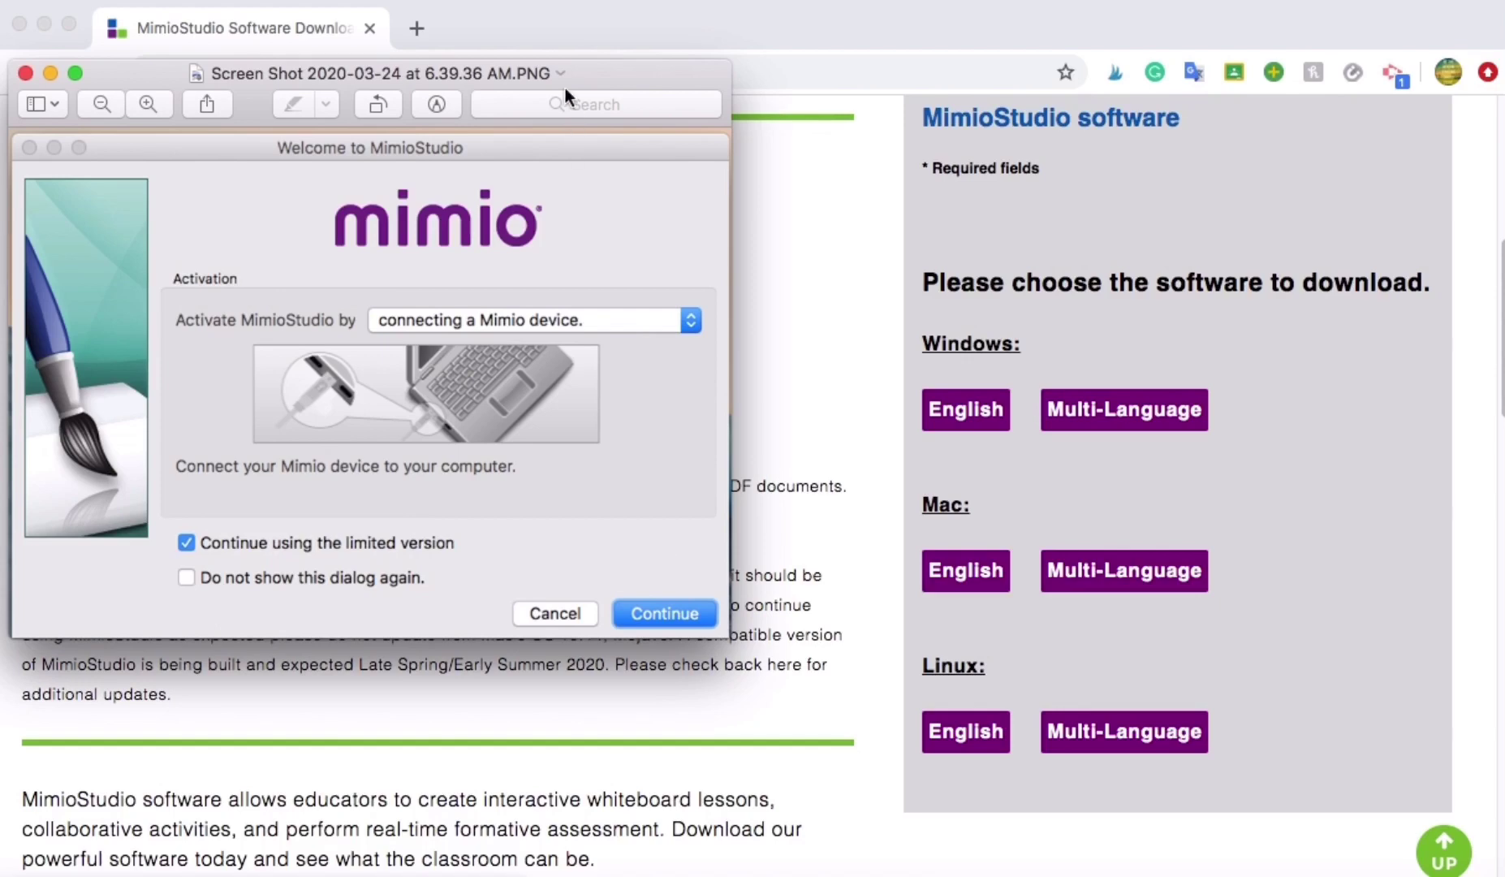
left_click_drag(566, 88, 827, 85)
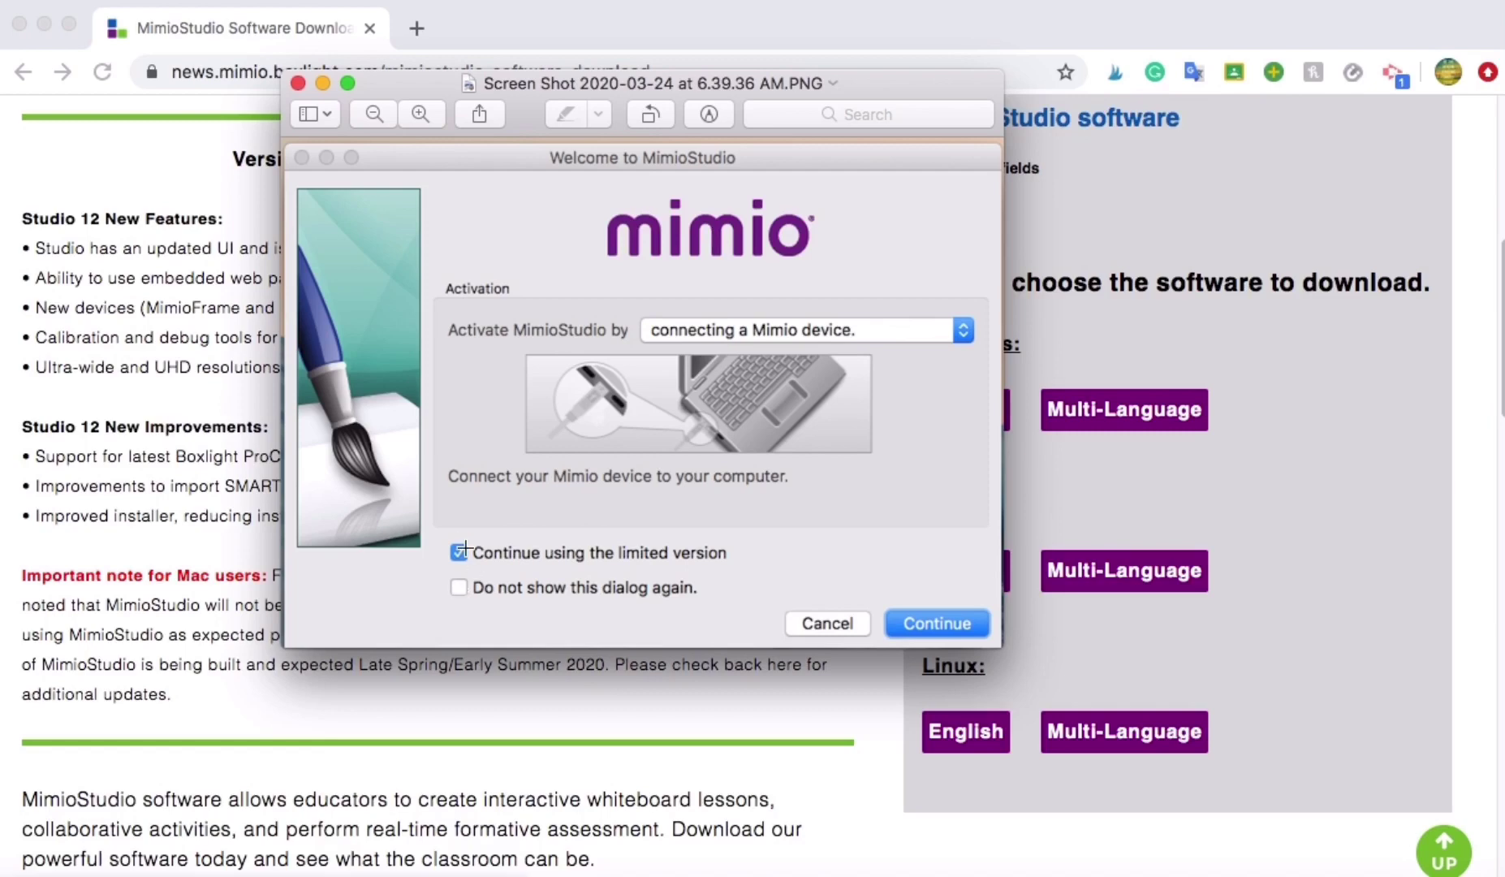
left_click(323, 82)
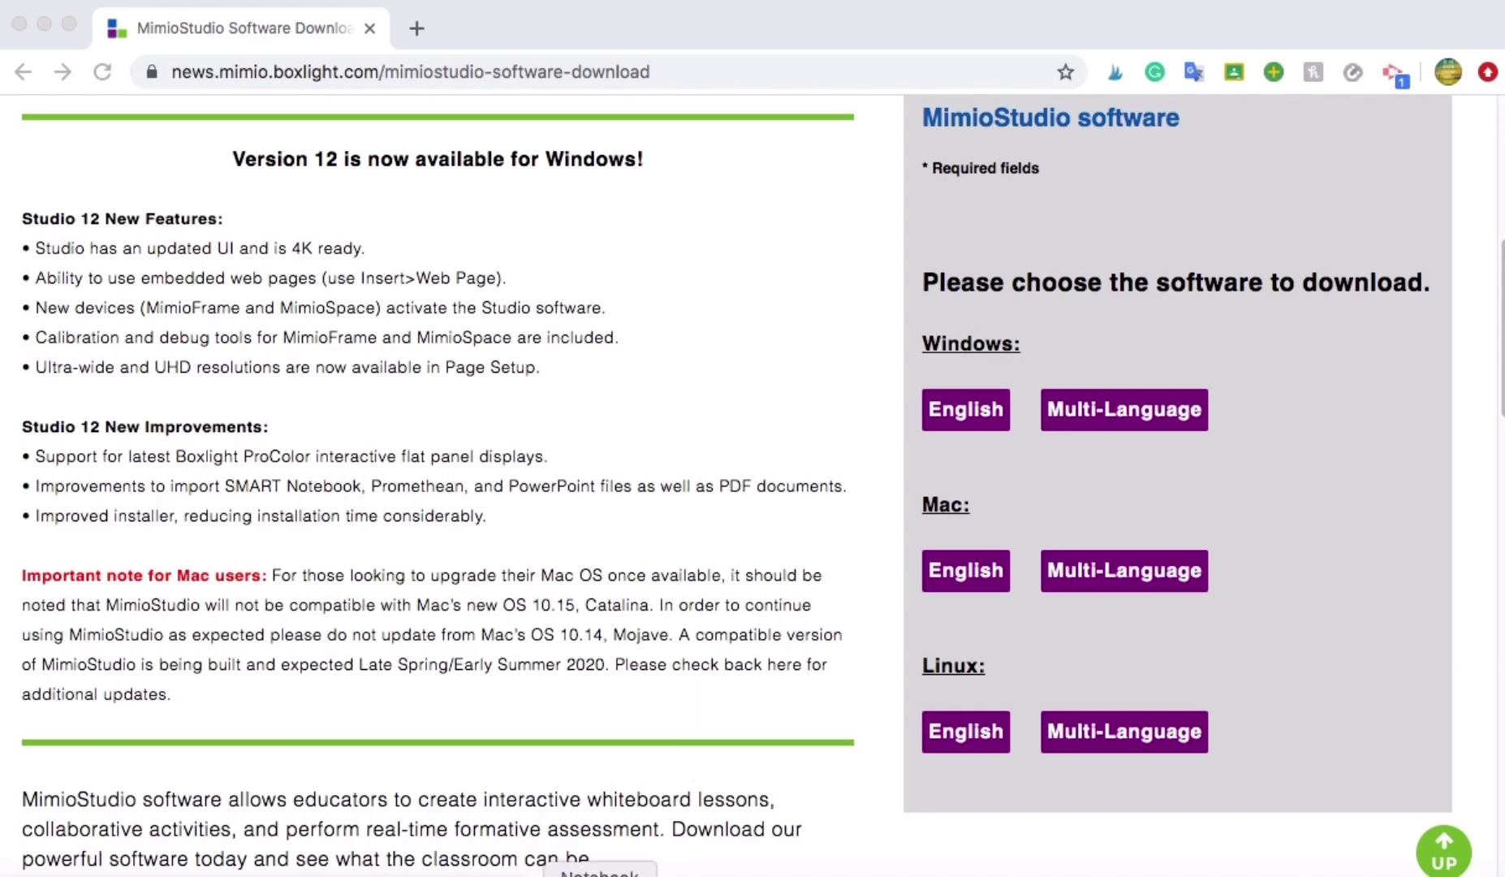
Launch MimioStudio Notebook, then resize its window and move it fully on screen.
left_click(599, 873)
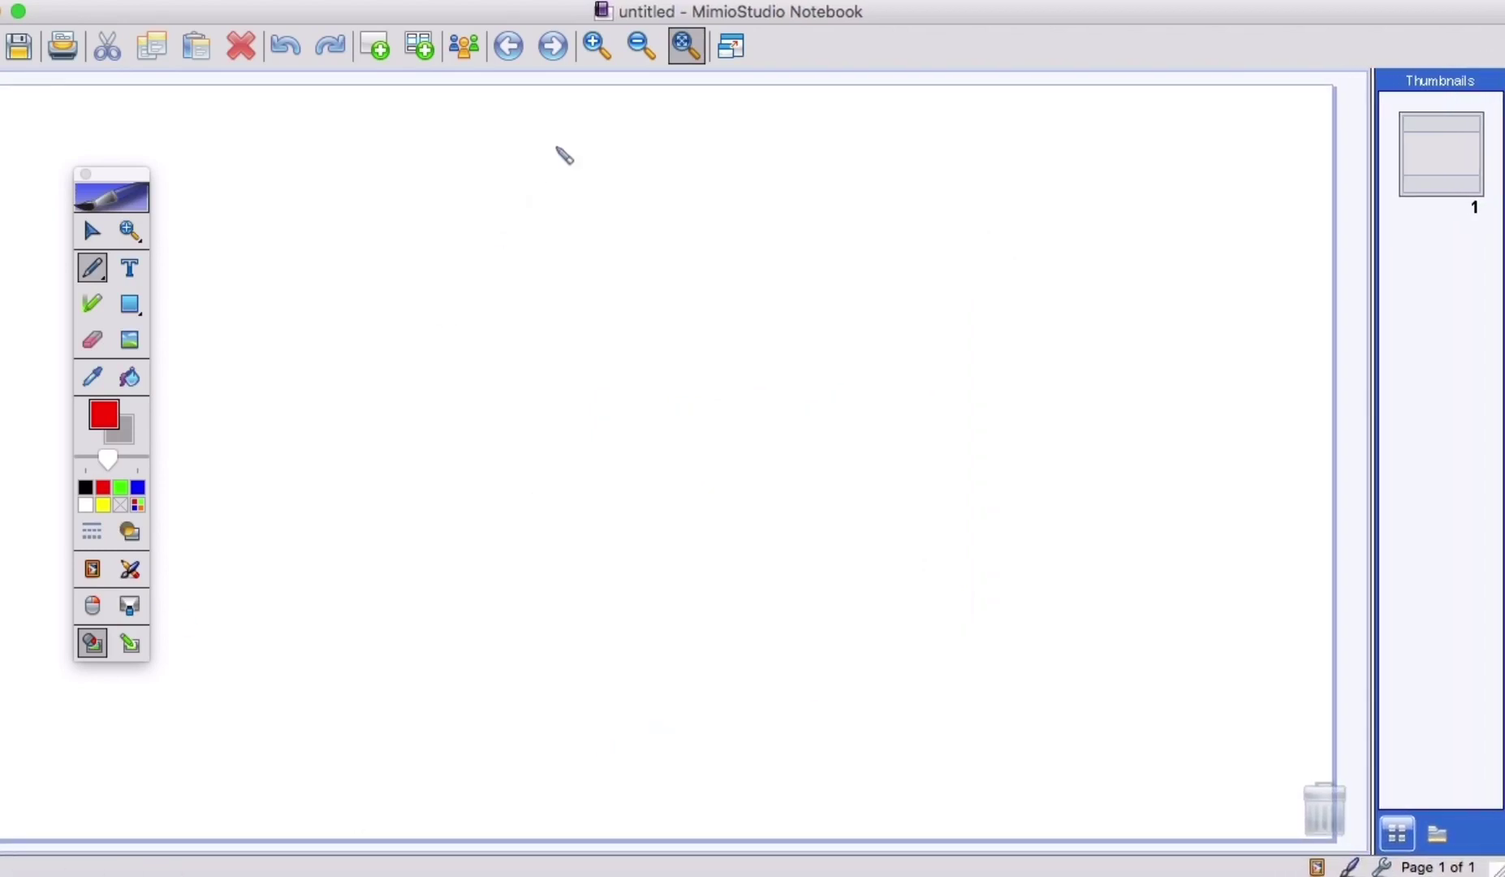
left_click_drag(565, 14, 613, 16)
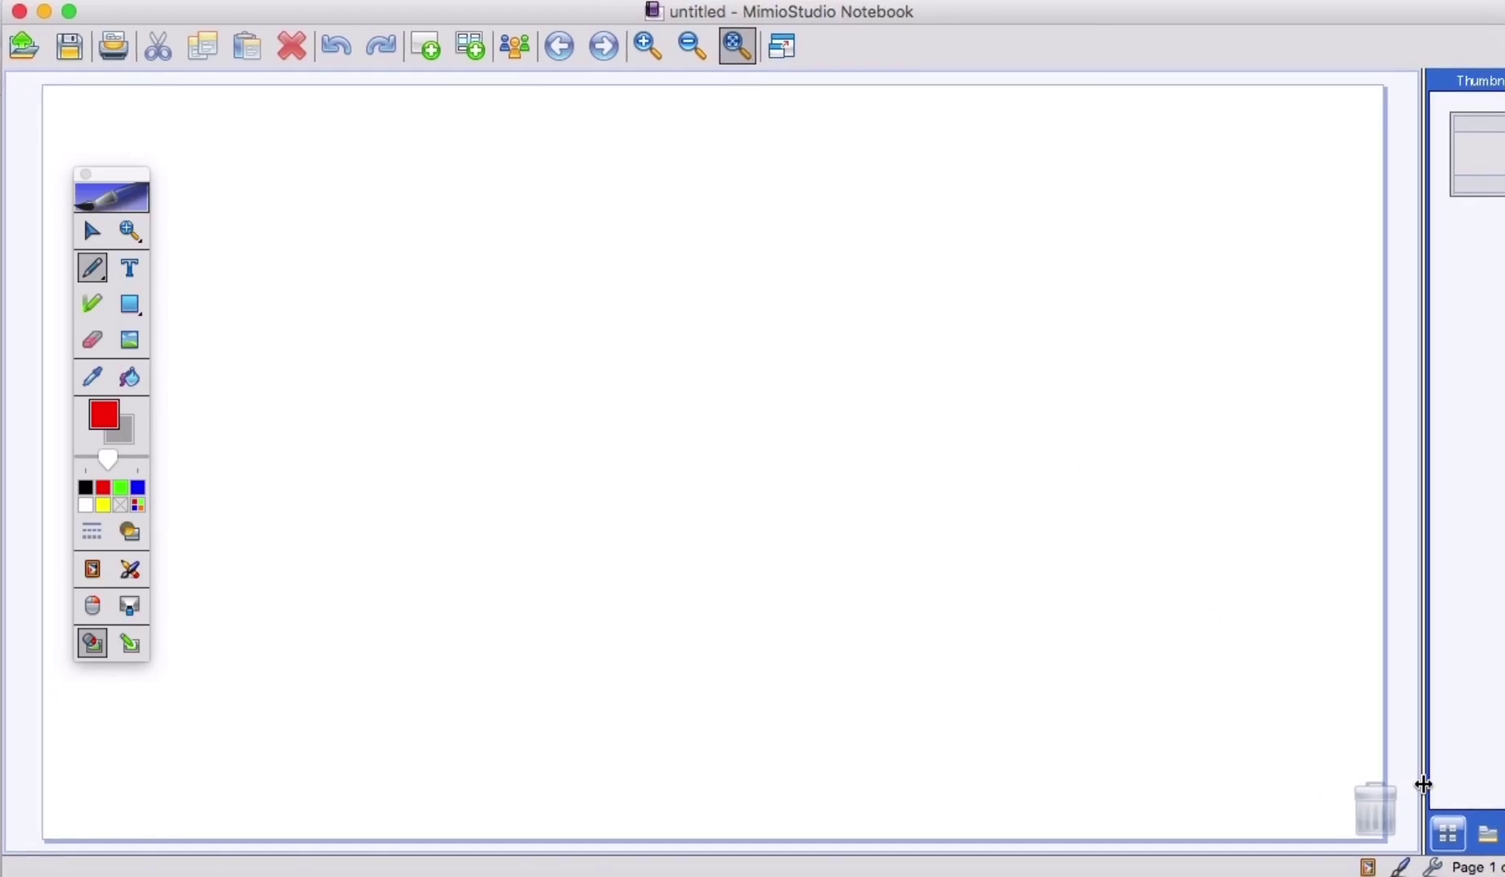
double_click(1438, 21)
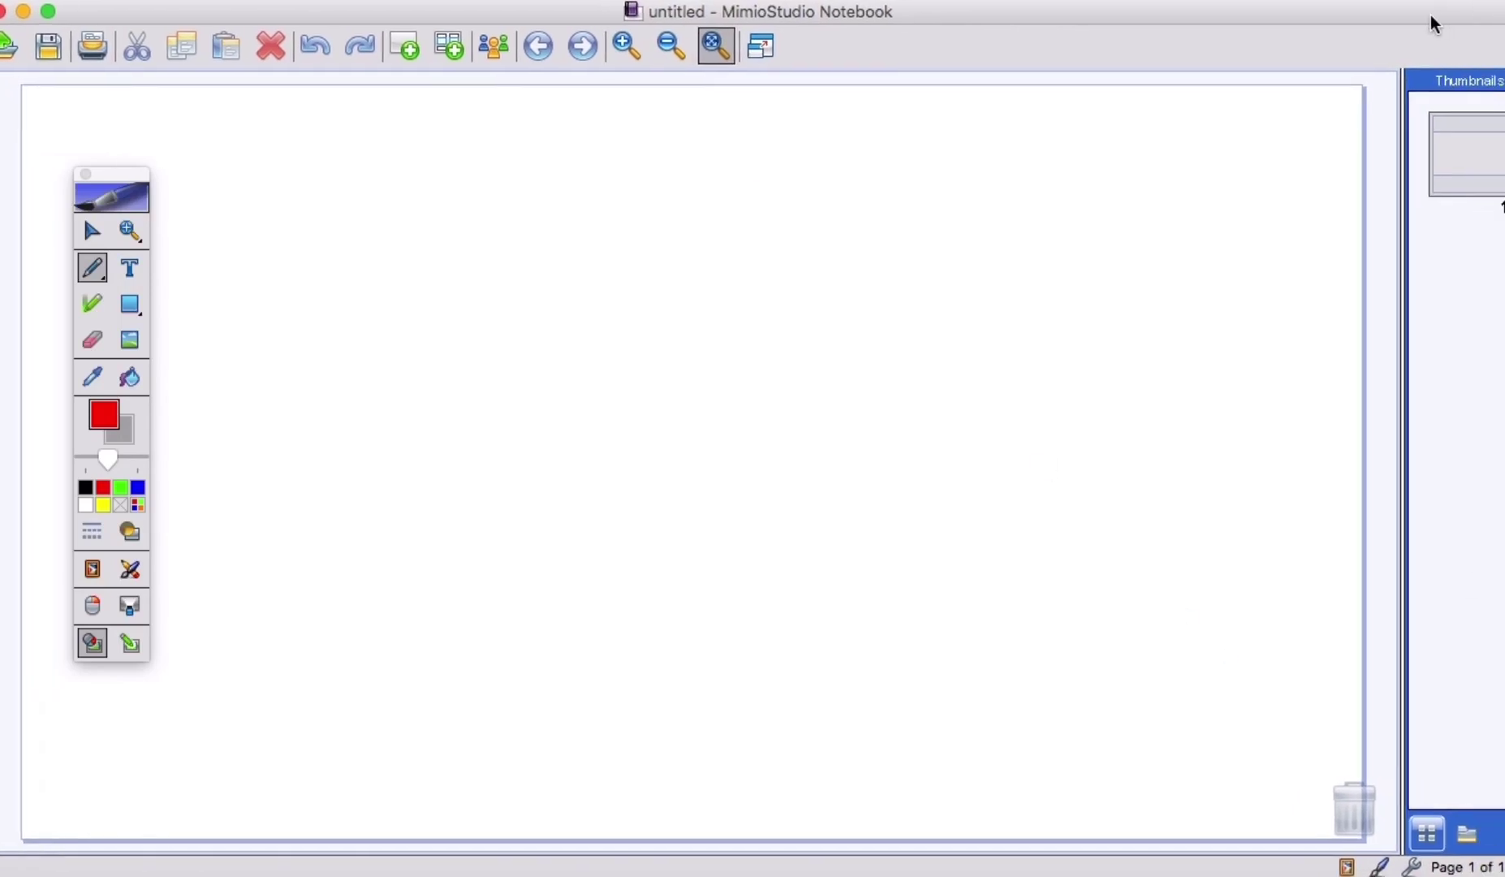
left_click_drag(1492, 862, 1409, 844)
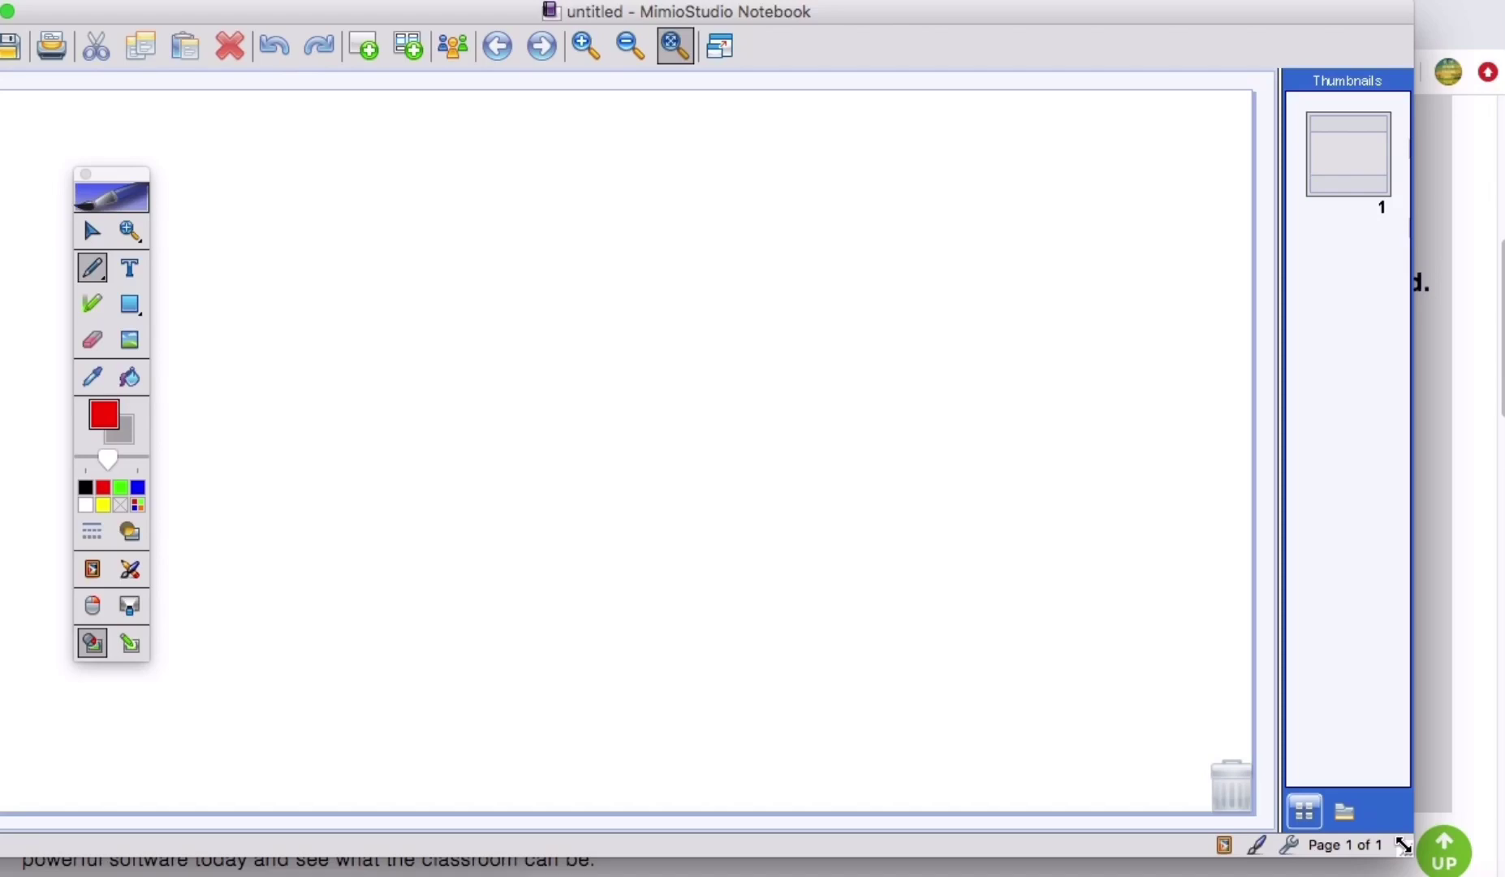
left_click_drag(1053, 20, 1109, 22)
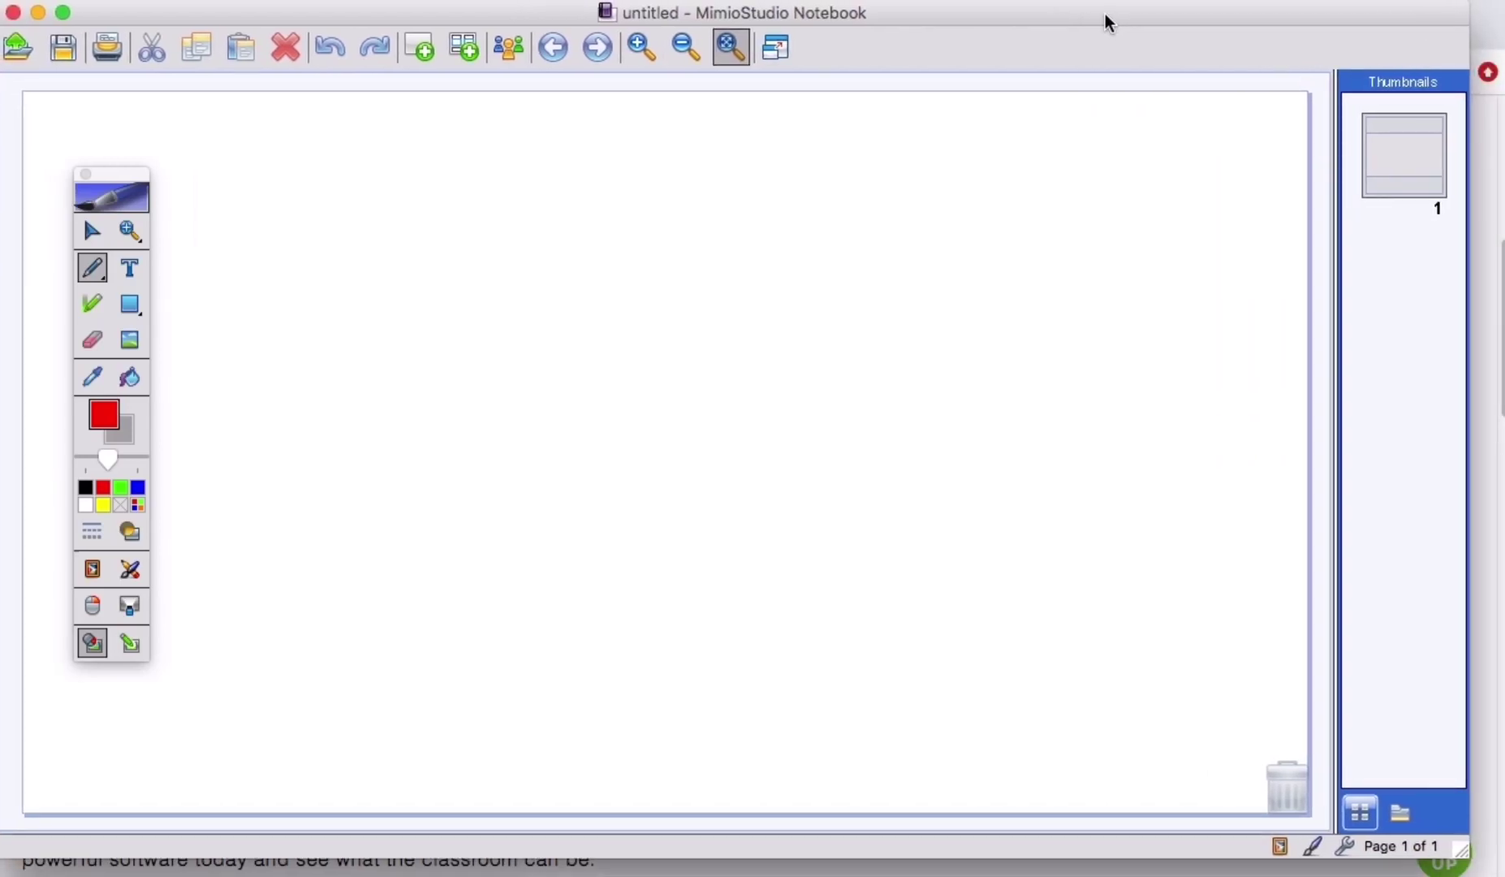
Draw three red freehand strokes on page 1.
mouse_move(533, 371)
left_mouse_down()
mouse_move(686, 375)
mouse_move(698, 396)
left_mouse_up()
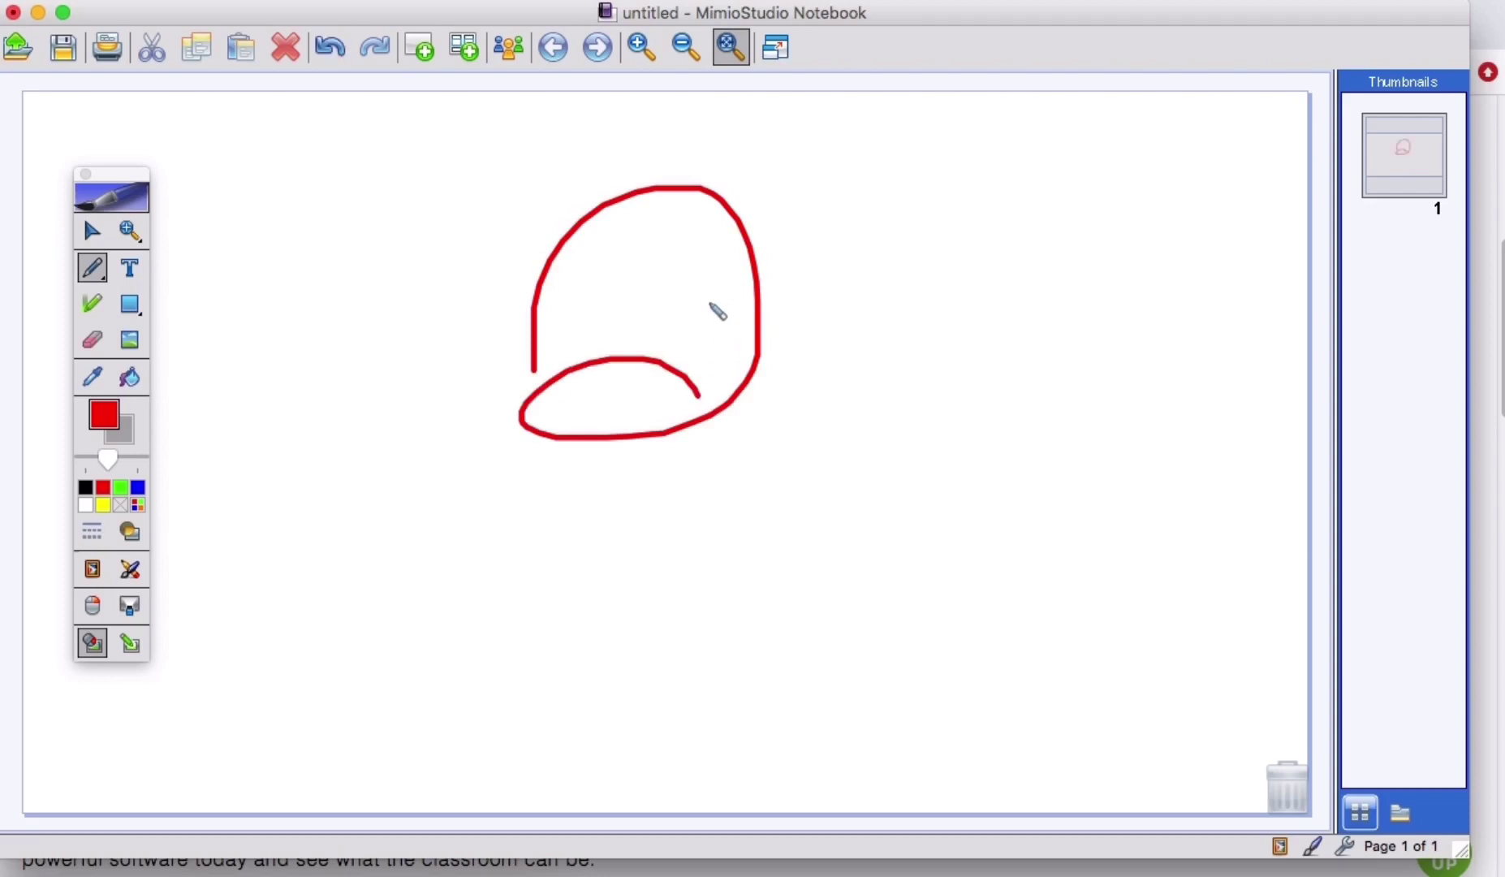
mouse_move(704, 298)
left_mouse_down()
mouse_move(326, 380)
mouse_move(711, 483)
left_mouse_up()
mouse_move(562, 493)
left_mouse_down()
mouse_move(561, 346)
mouse_move(885, 270)
left_mouse_up()
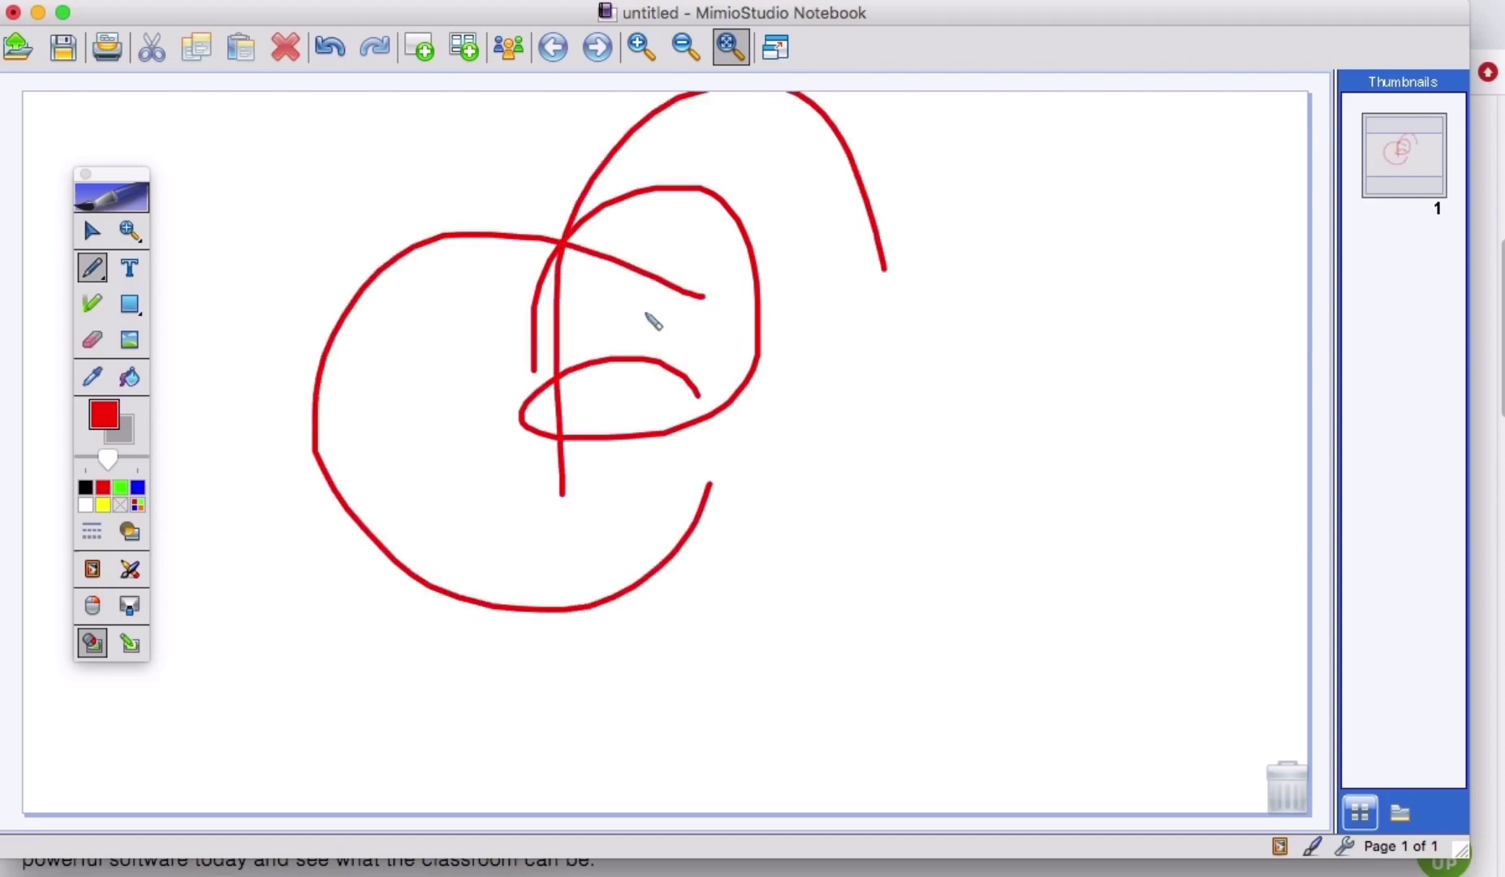
Add a text box reading 'fjakl' and 'fjl;k aj', then open the Insert menu.
left_click(129, 268)
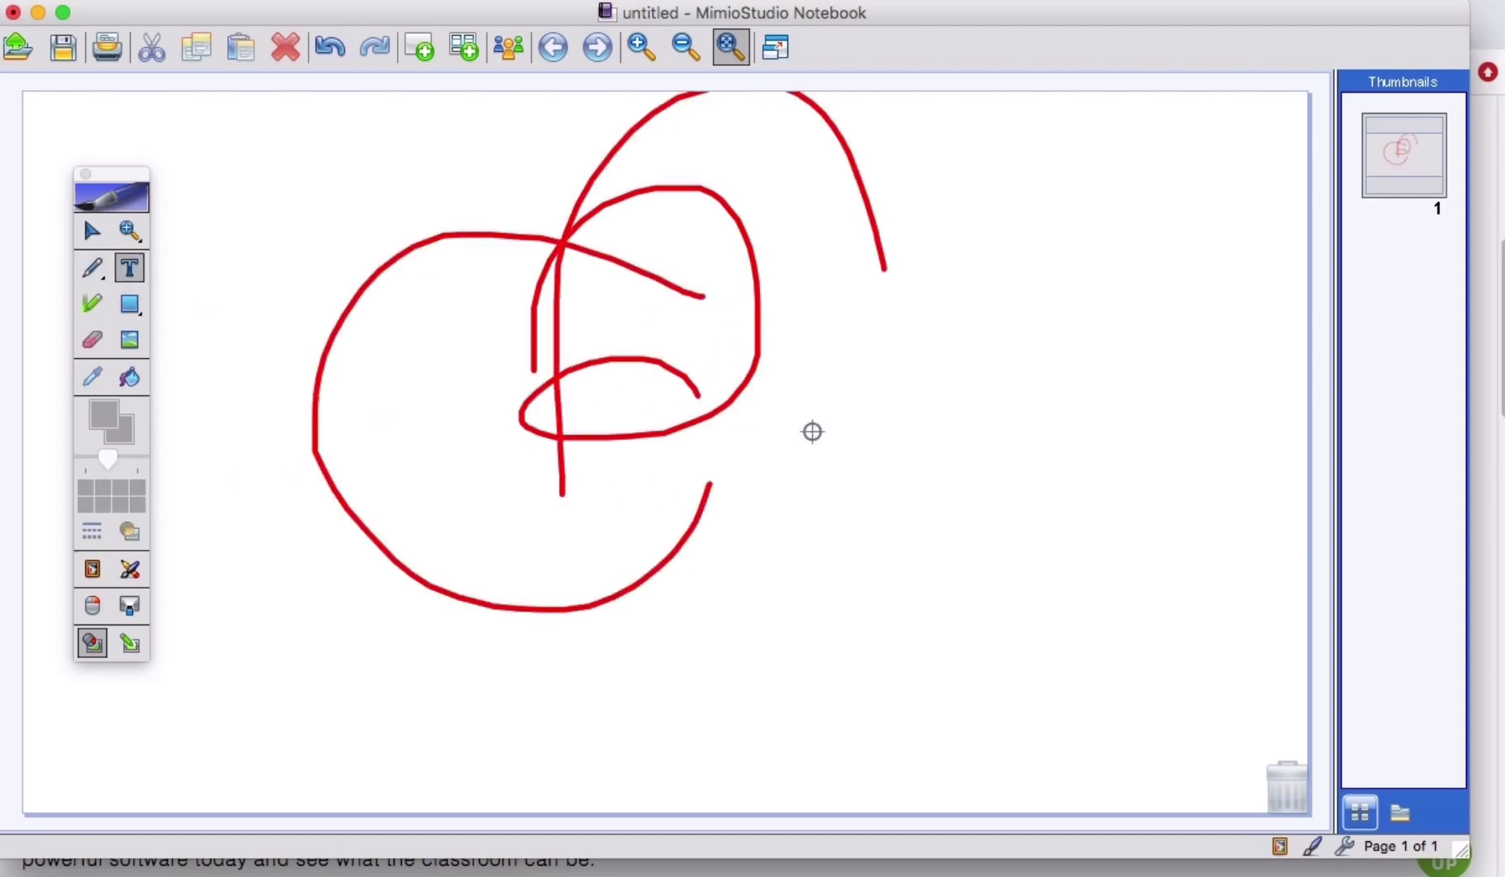
left_click(813, 431)
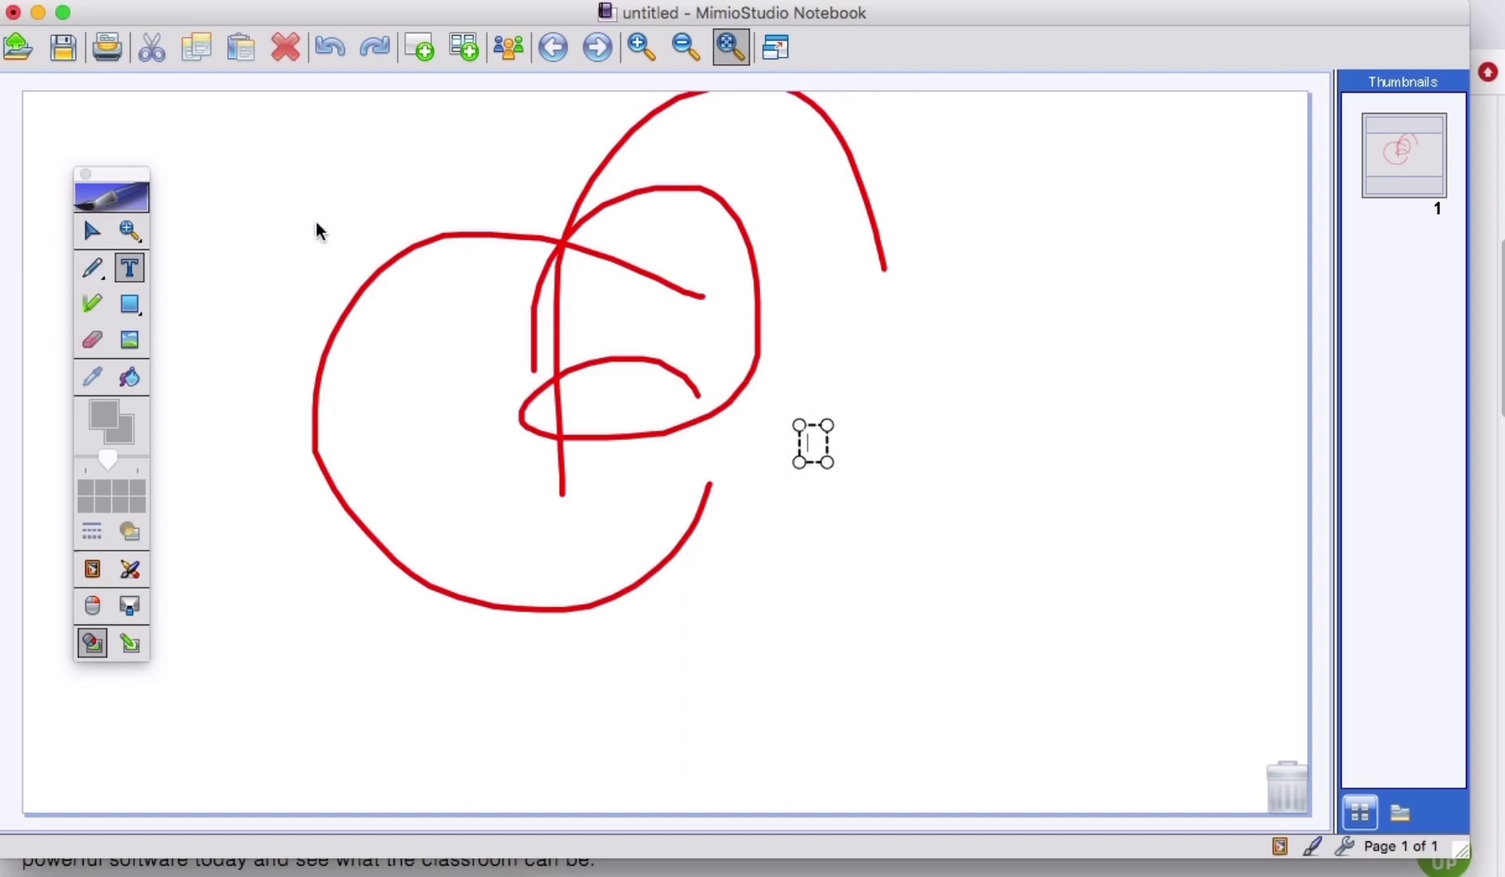
left_click_drag(317, 232, 255, 270)
type("fjakl")
key("Return")
type("fjl;k")
key("Return")
type("aj")
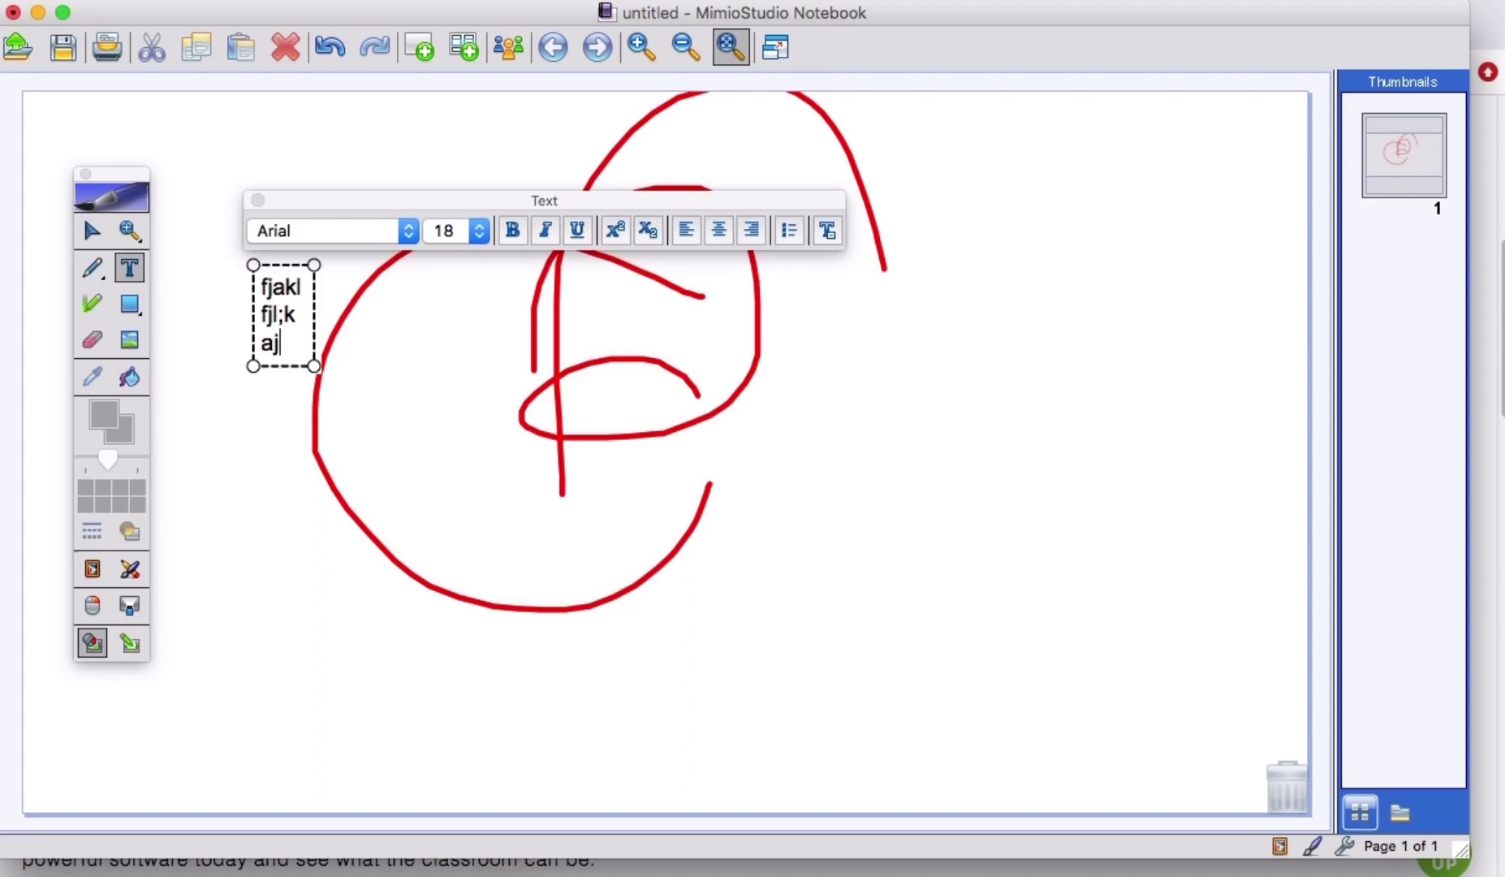
left_click(865, 494)
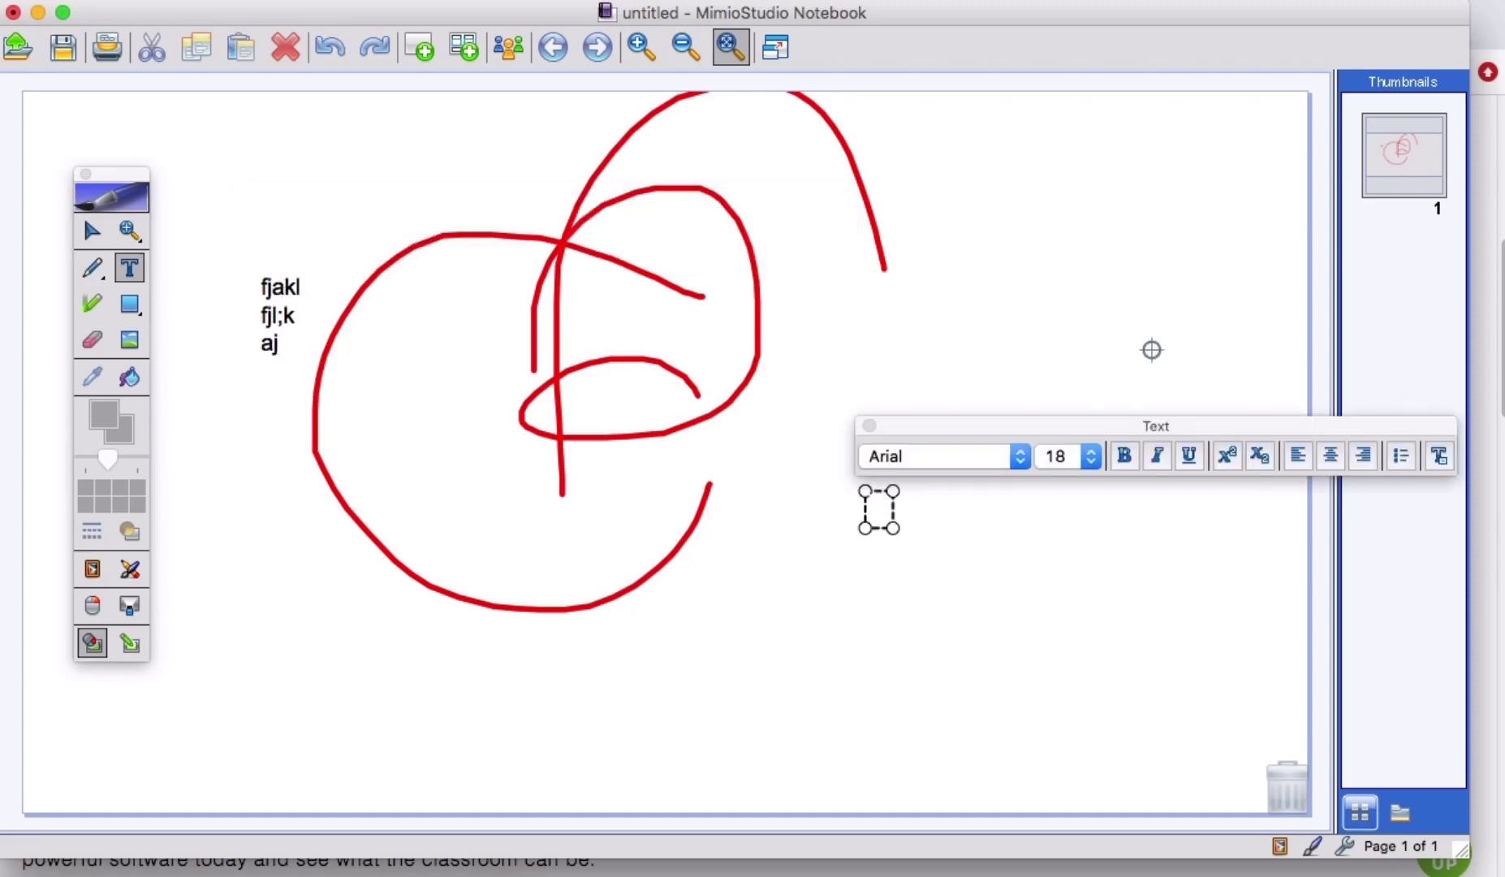
left_click(1040, 212)
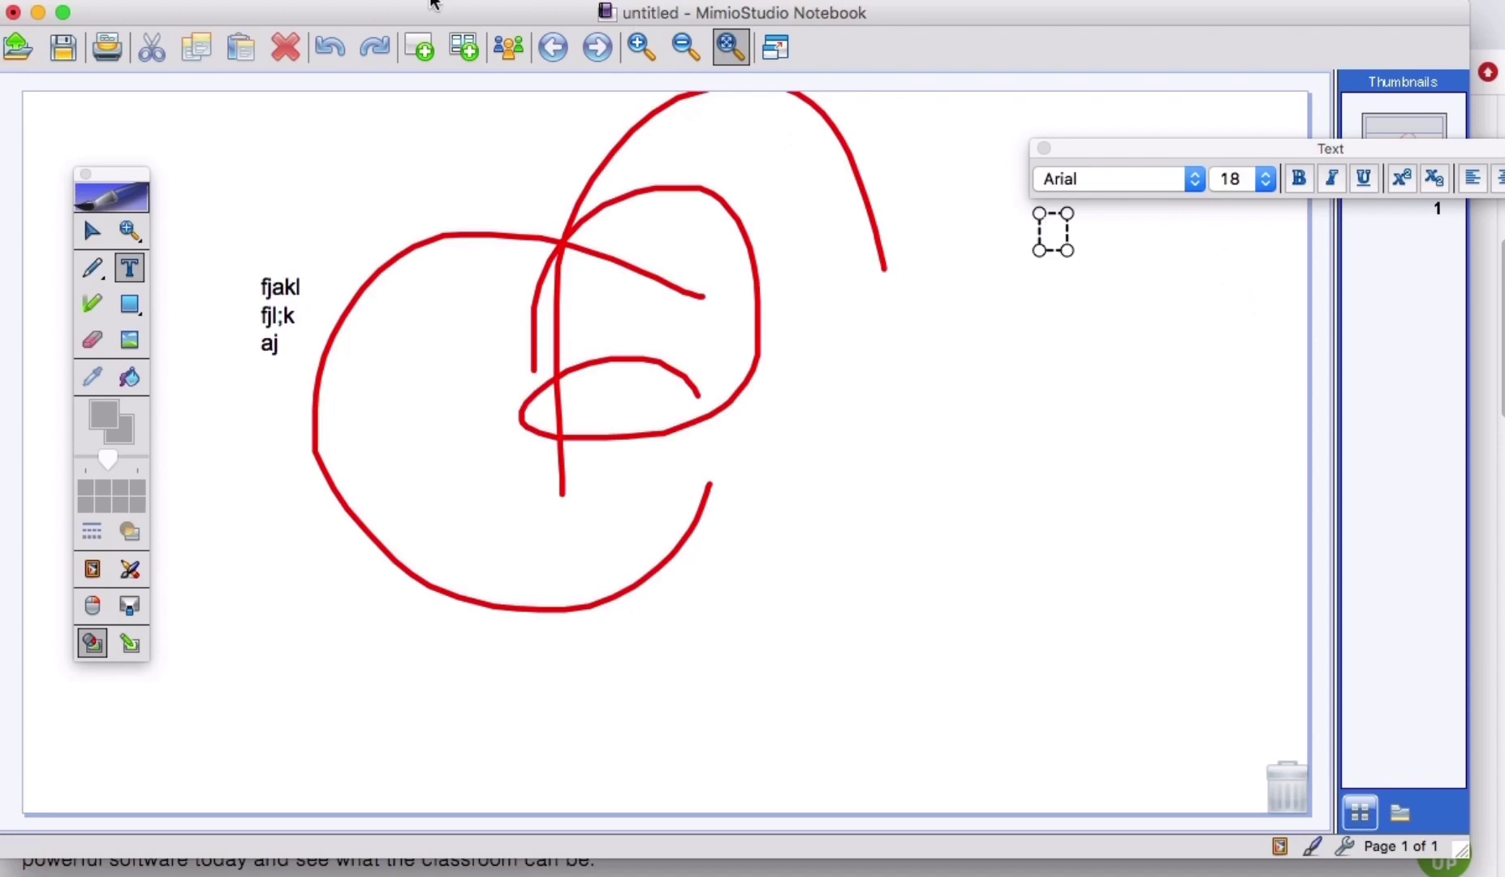
left_click(309, 2)
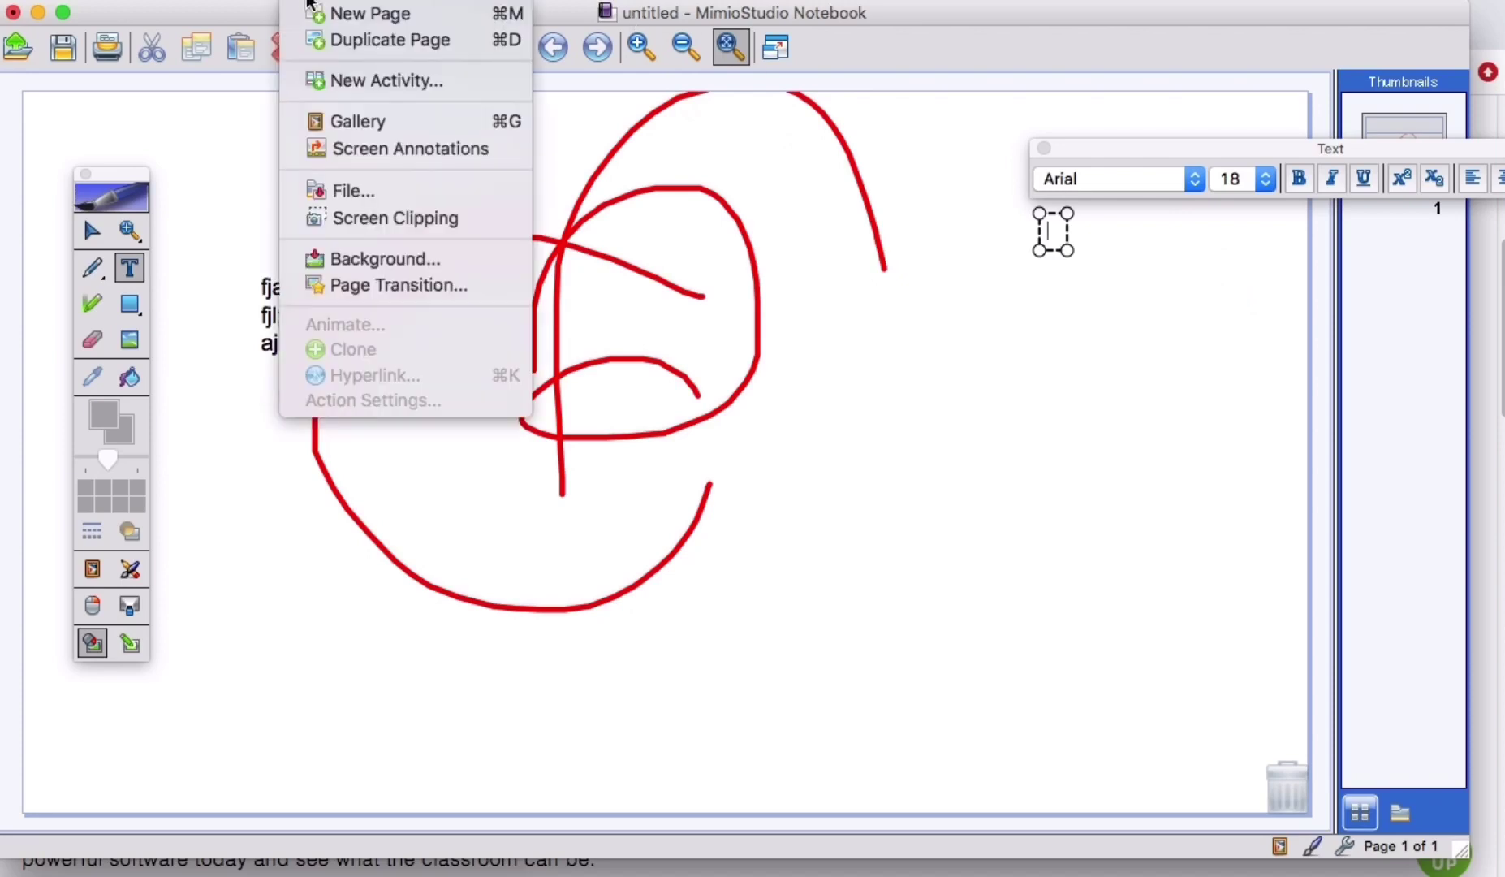
Import Player 1A - Slope.pdf as page 2 and zoom in on the worksheet.
left_click(341, 200)
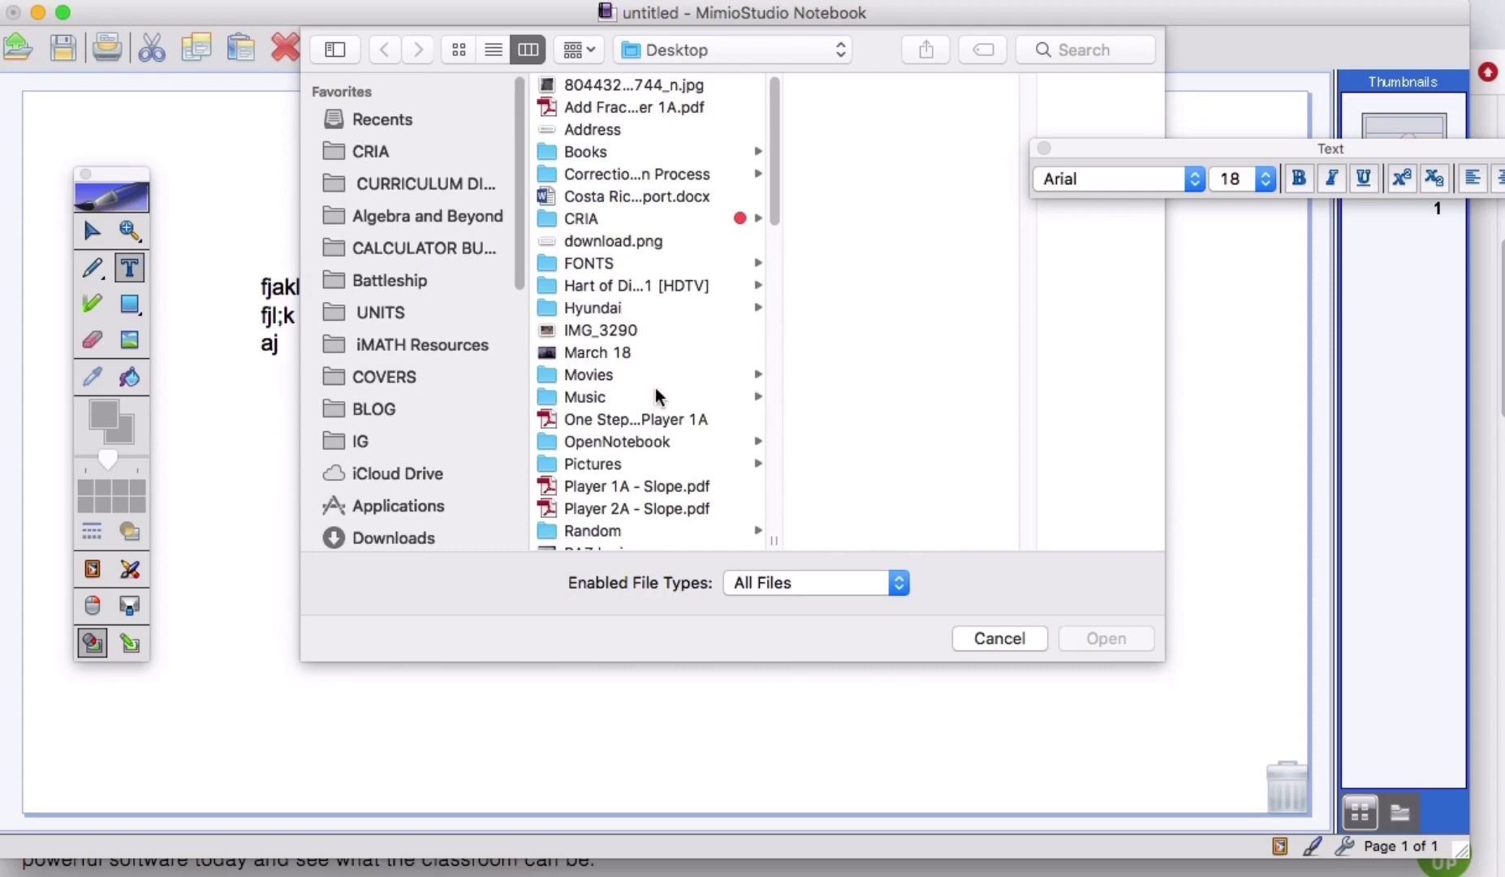
double_click(643, 487)
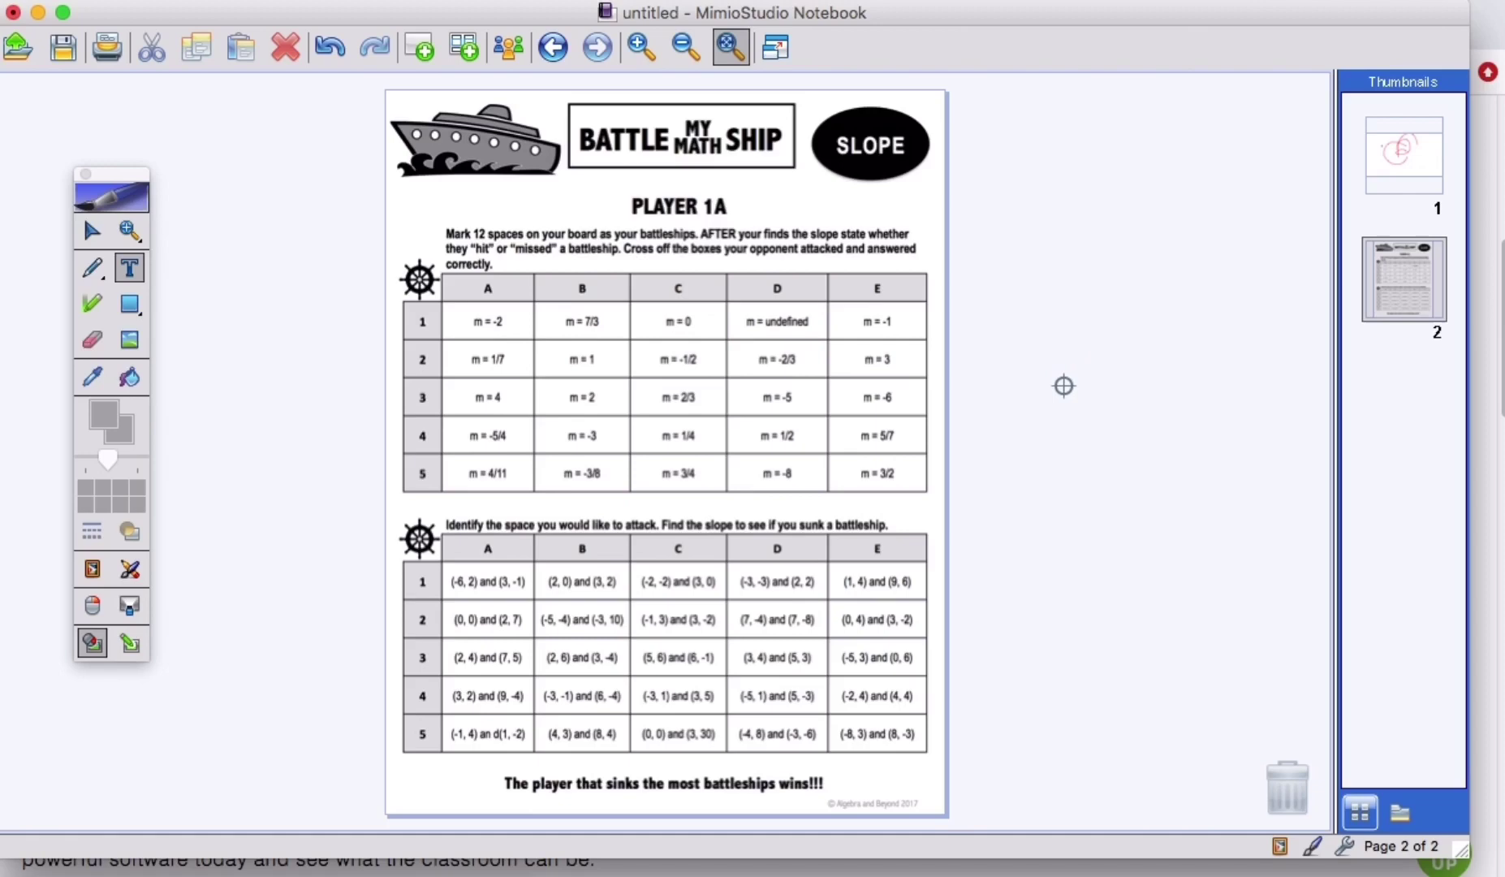
left_click(1064, 386)
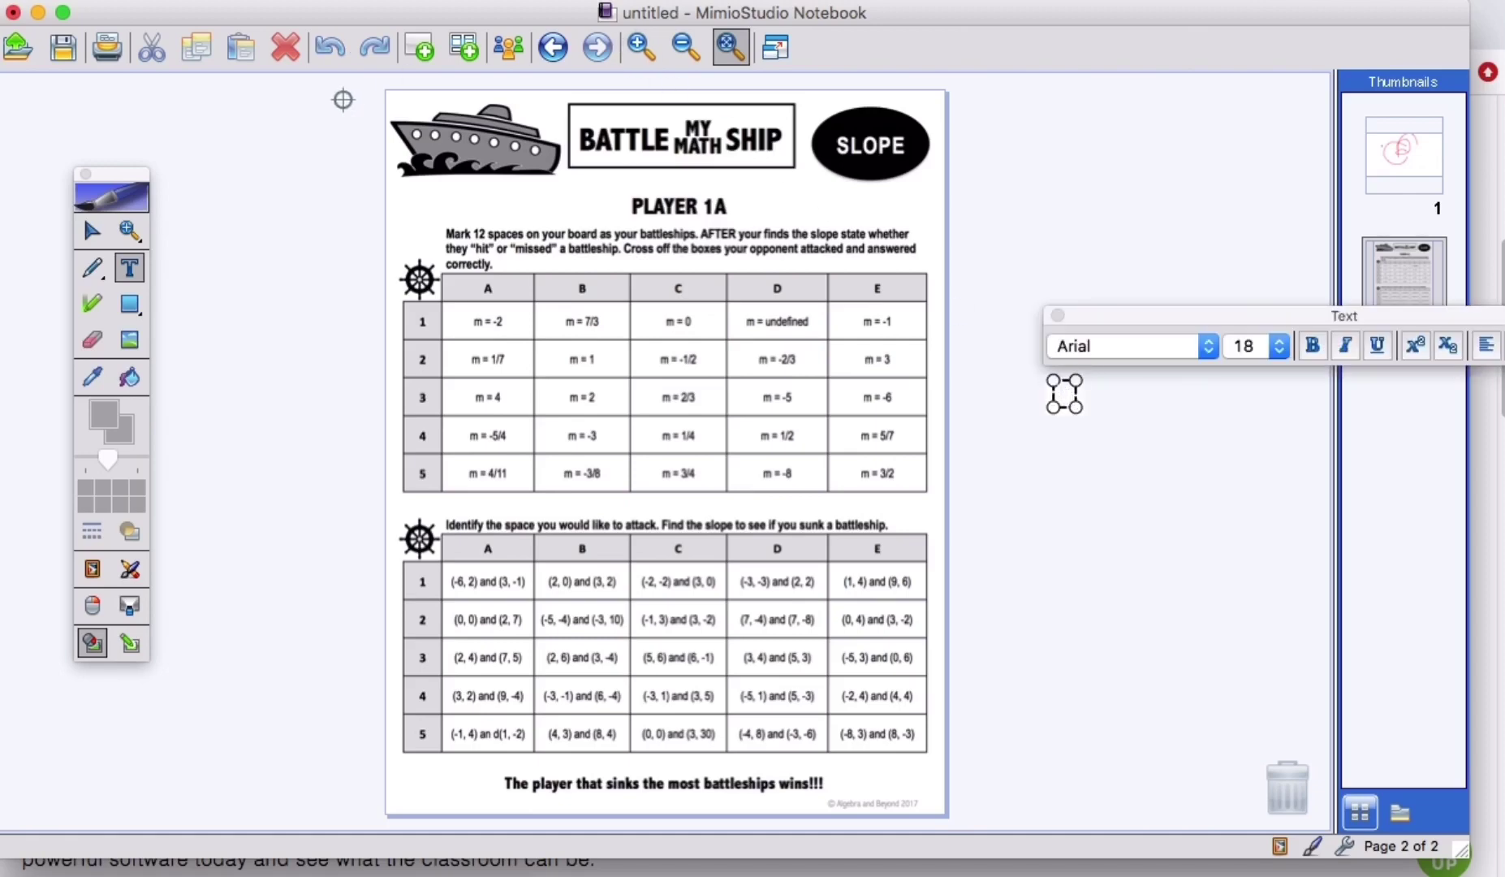
left_click(102, 229)
left_click(637, 45)
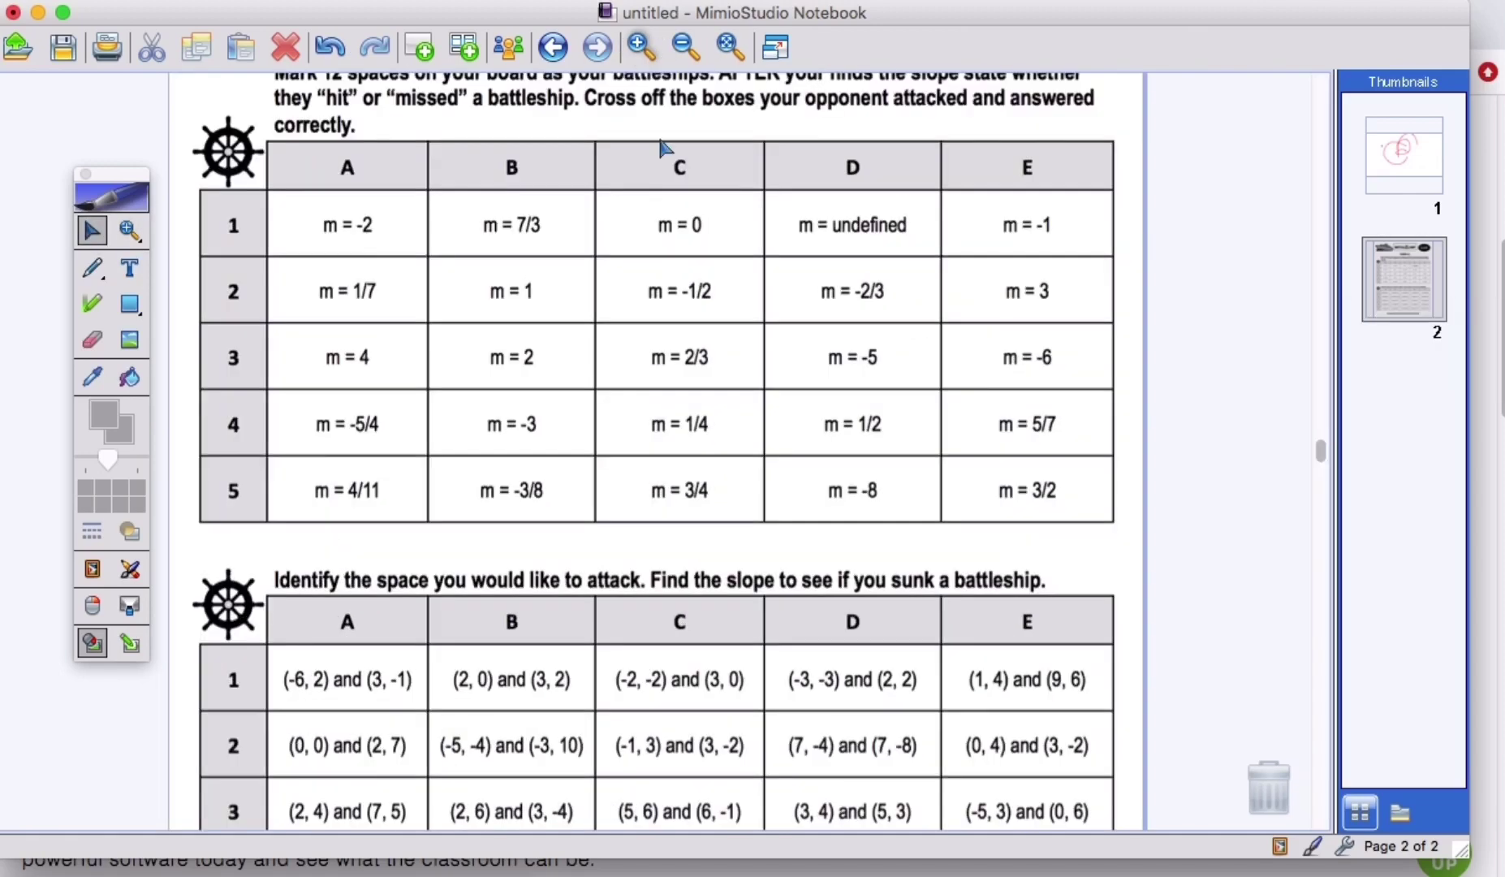
scroll(754, 307, "up", 5)
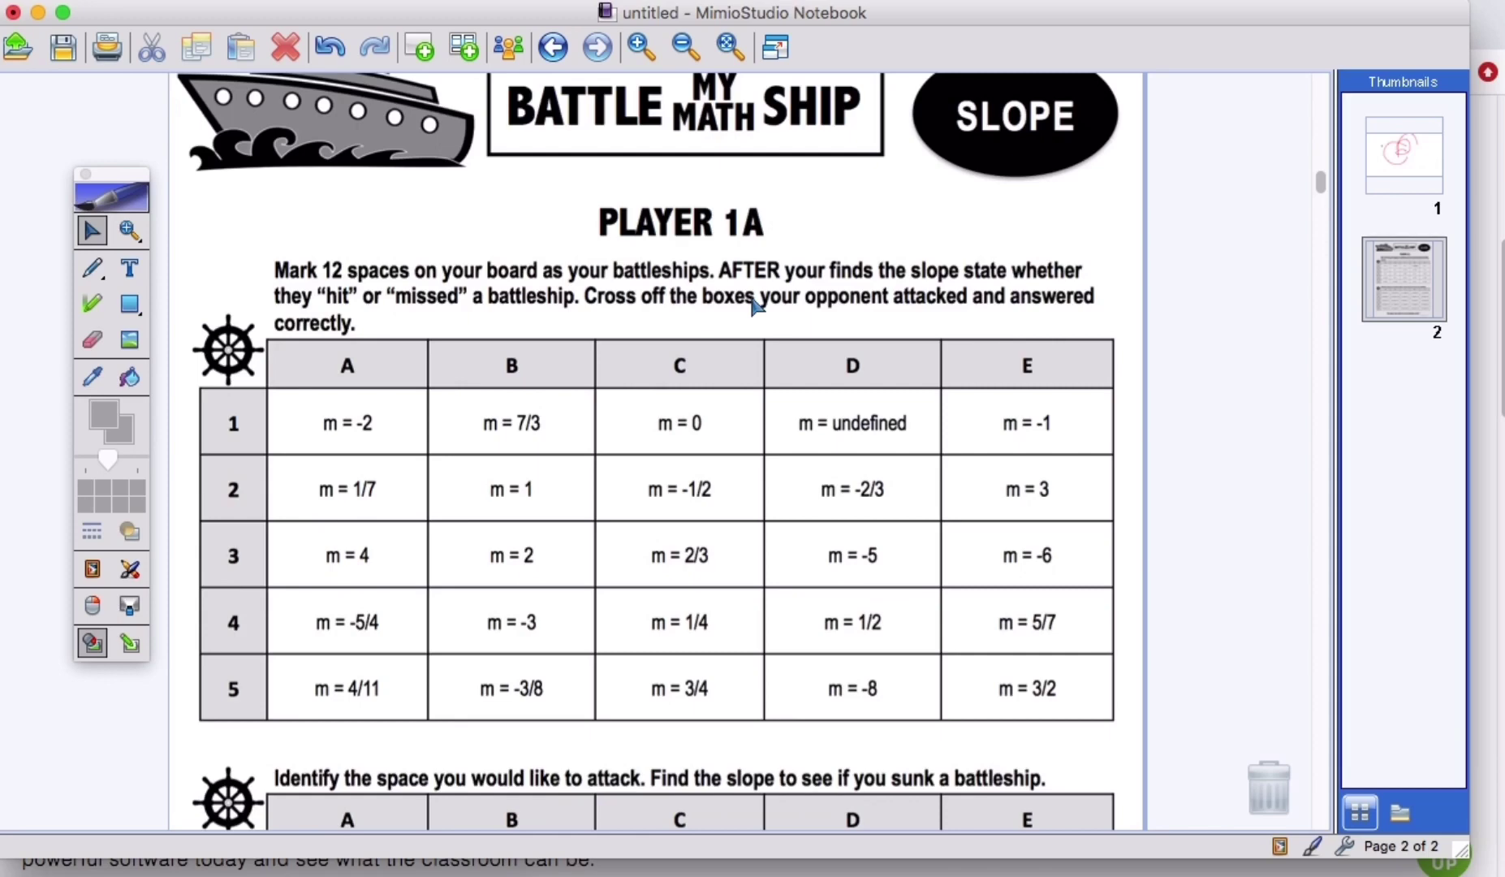
Draw red outlines around the m = -2 (A1) and m = 2/3 (C3) cells.
left_click(92, 268)
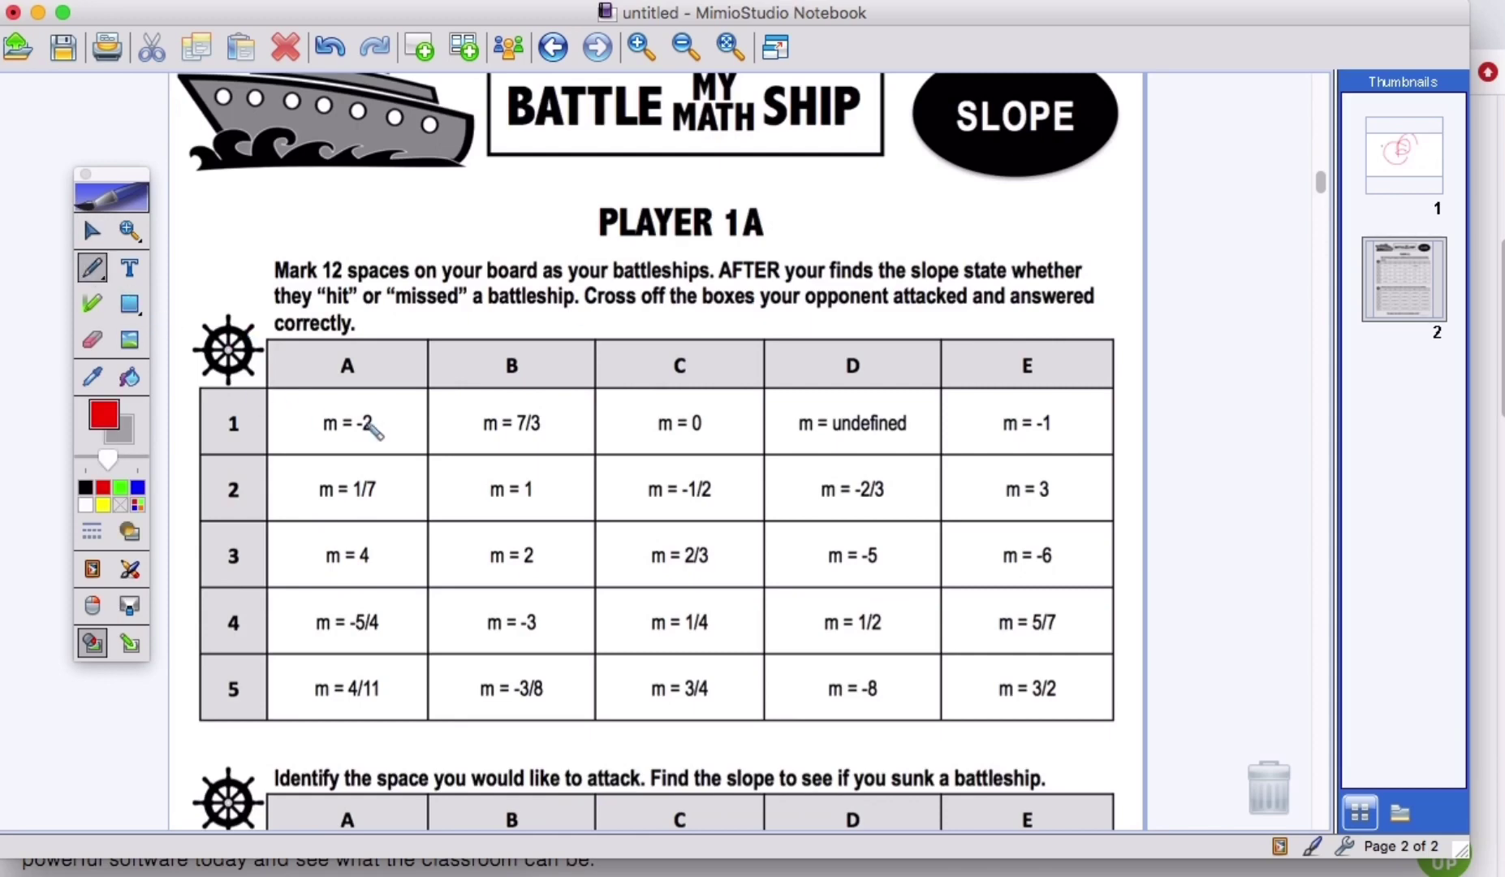
mouse_move(269, 390)
left_mouse_down()
mouse_move(333, 463)
mouse_move(438, 459)
mouse_move(378, 386)
mouse_move(268, 388)
left_mouse_up()
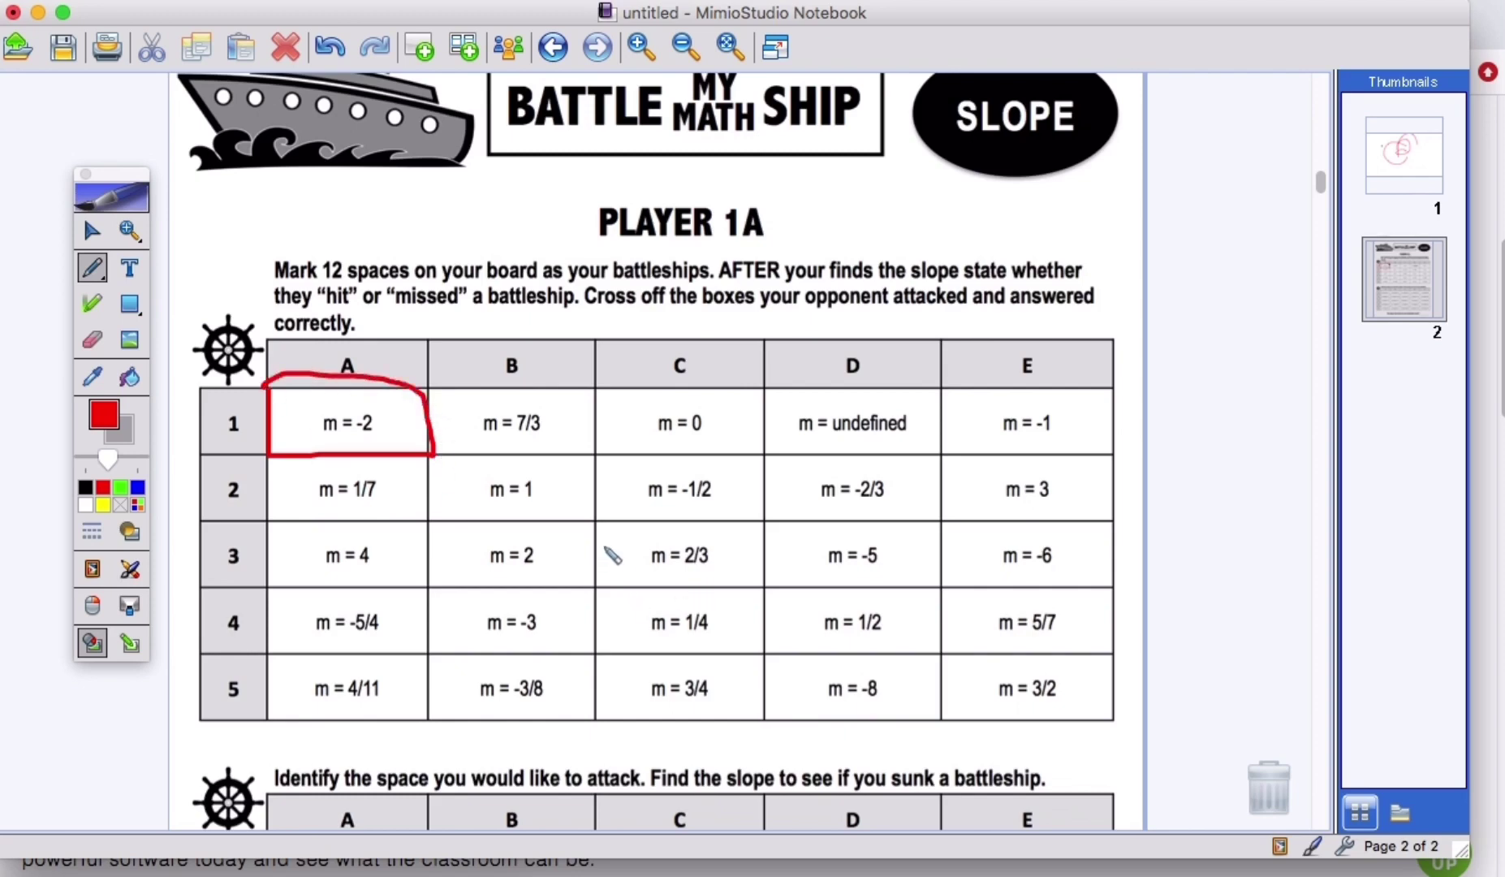
mouse_move(597, 528)
left_mouse_down()
mouse_move(656, 586)
mouse_move(764, 584)
mouse_move(762, 531)
mouse_move(599, 527)
left_mouse_up()
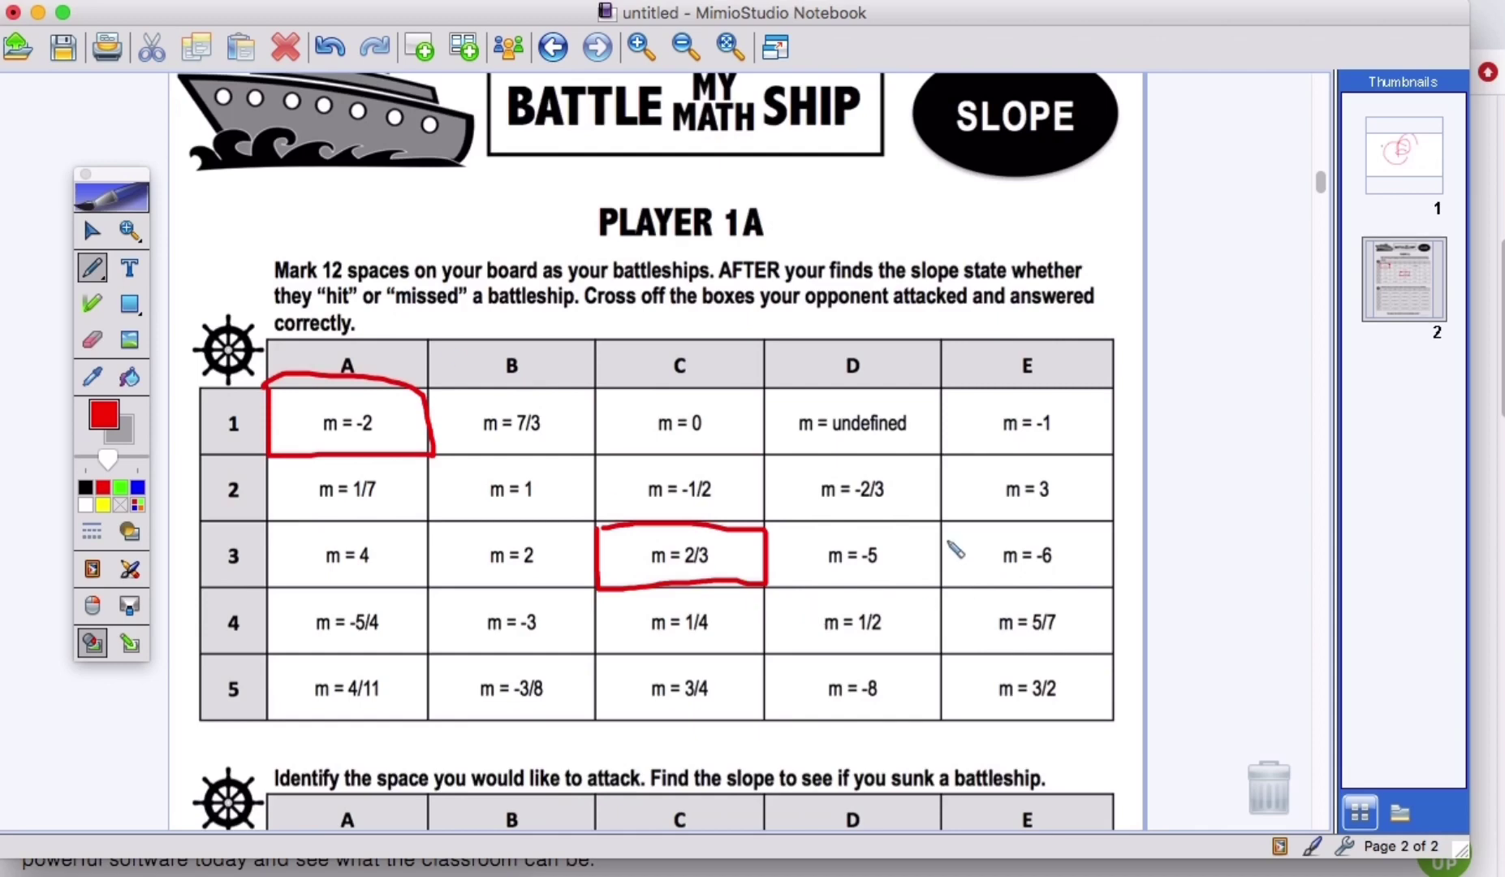
scroll(955, 550, "down", 5)
scroll(955, 550, "down", 2)
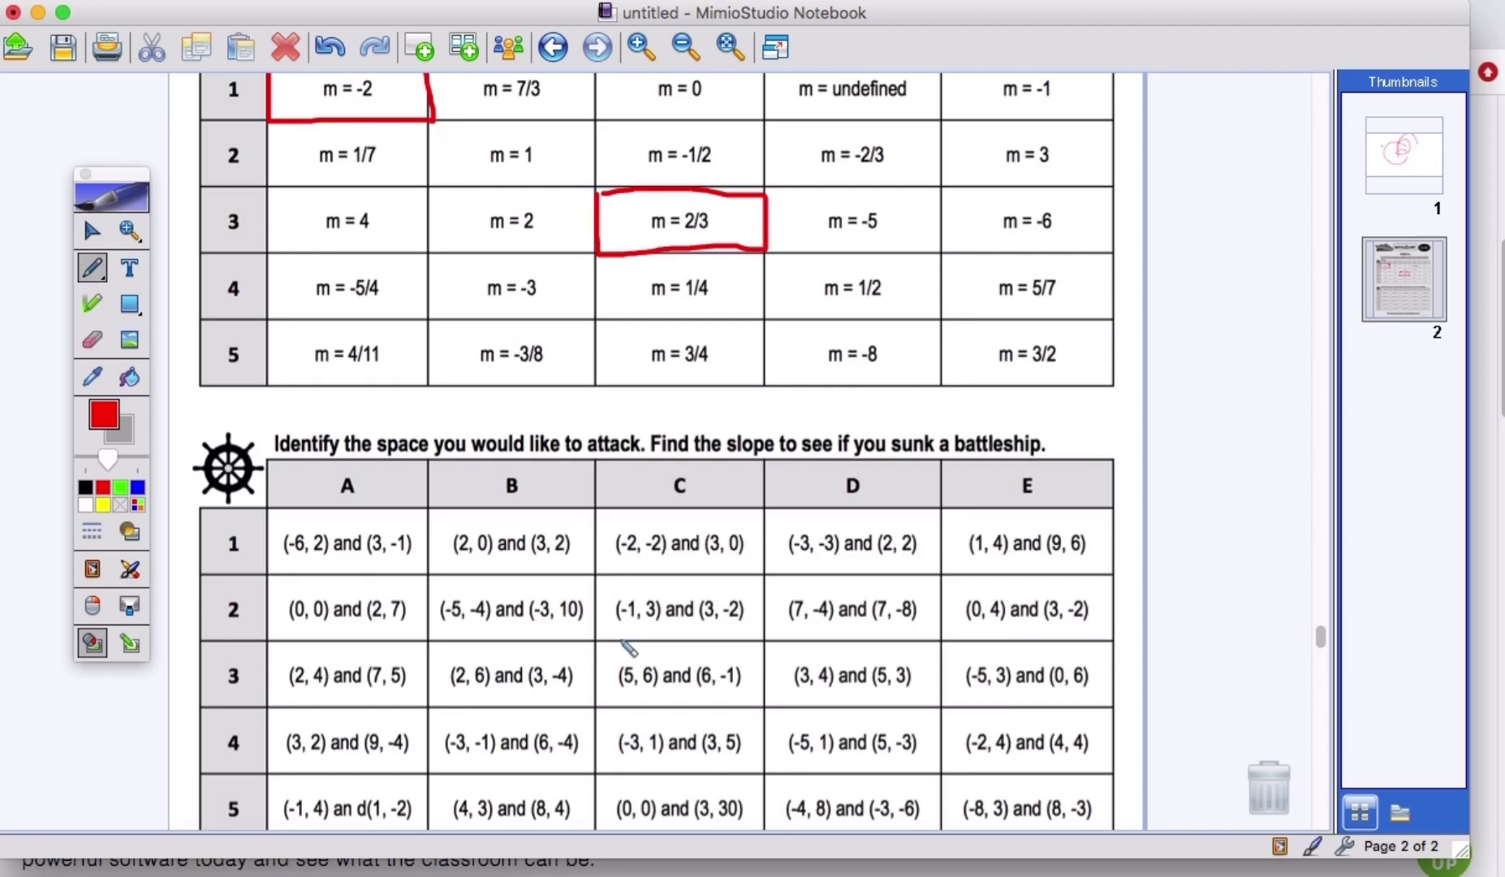
scroll(628, 647, "up", 5)
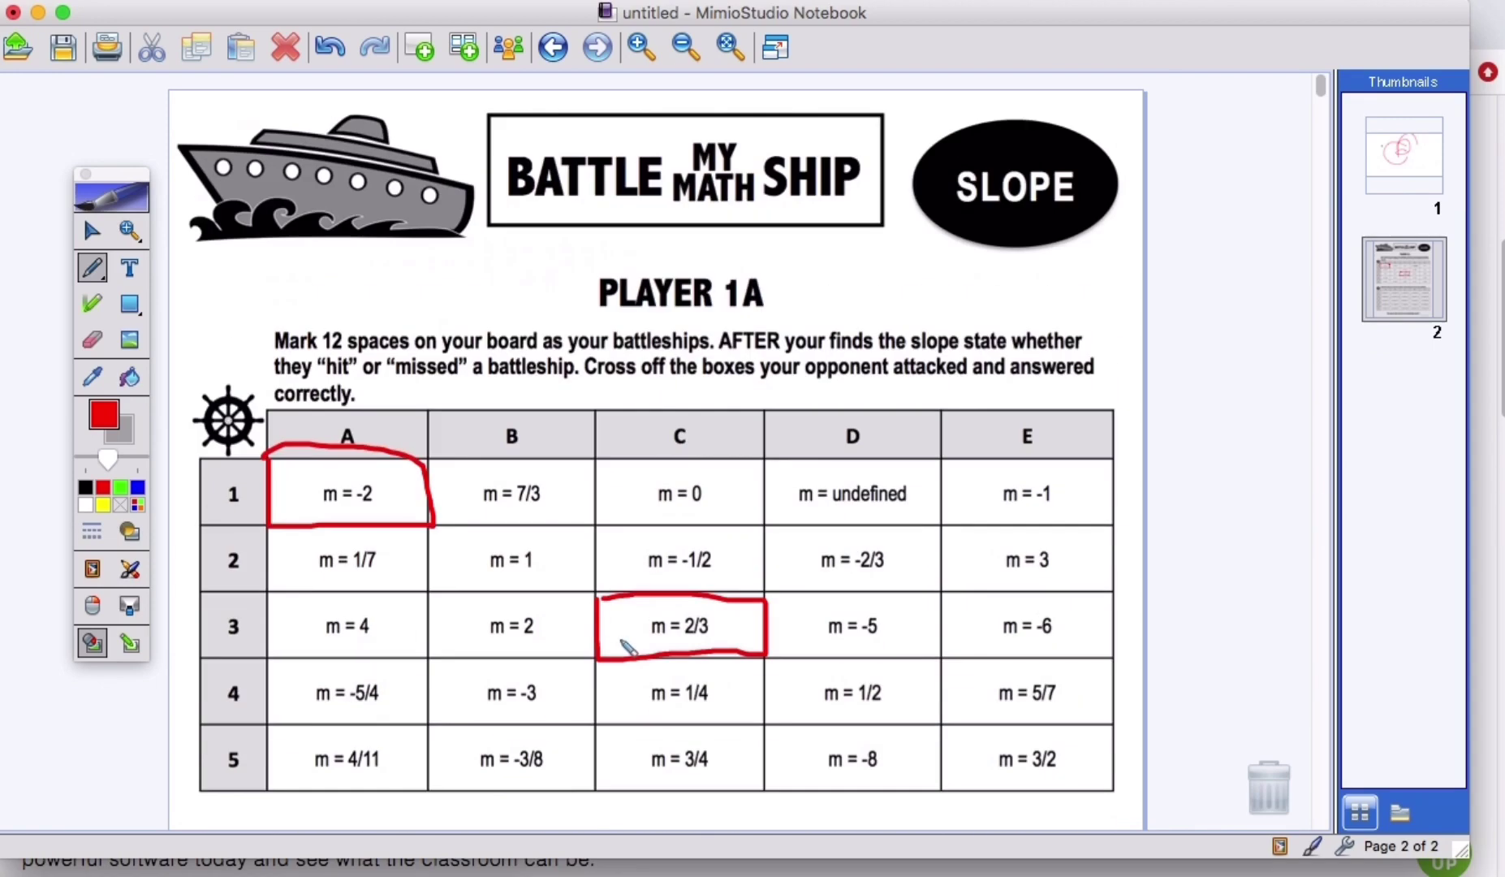
scroll(627, 647, "down", 4)
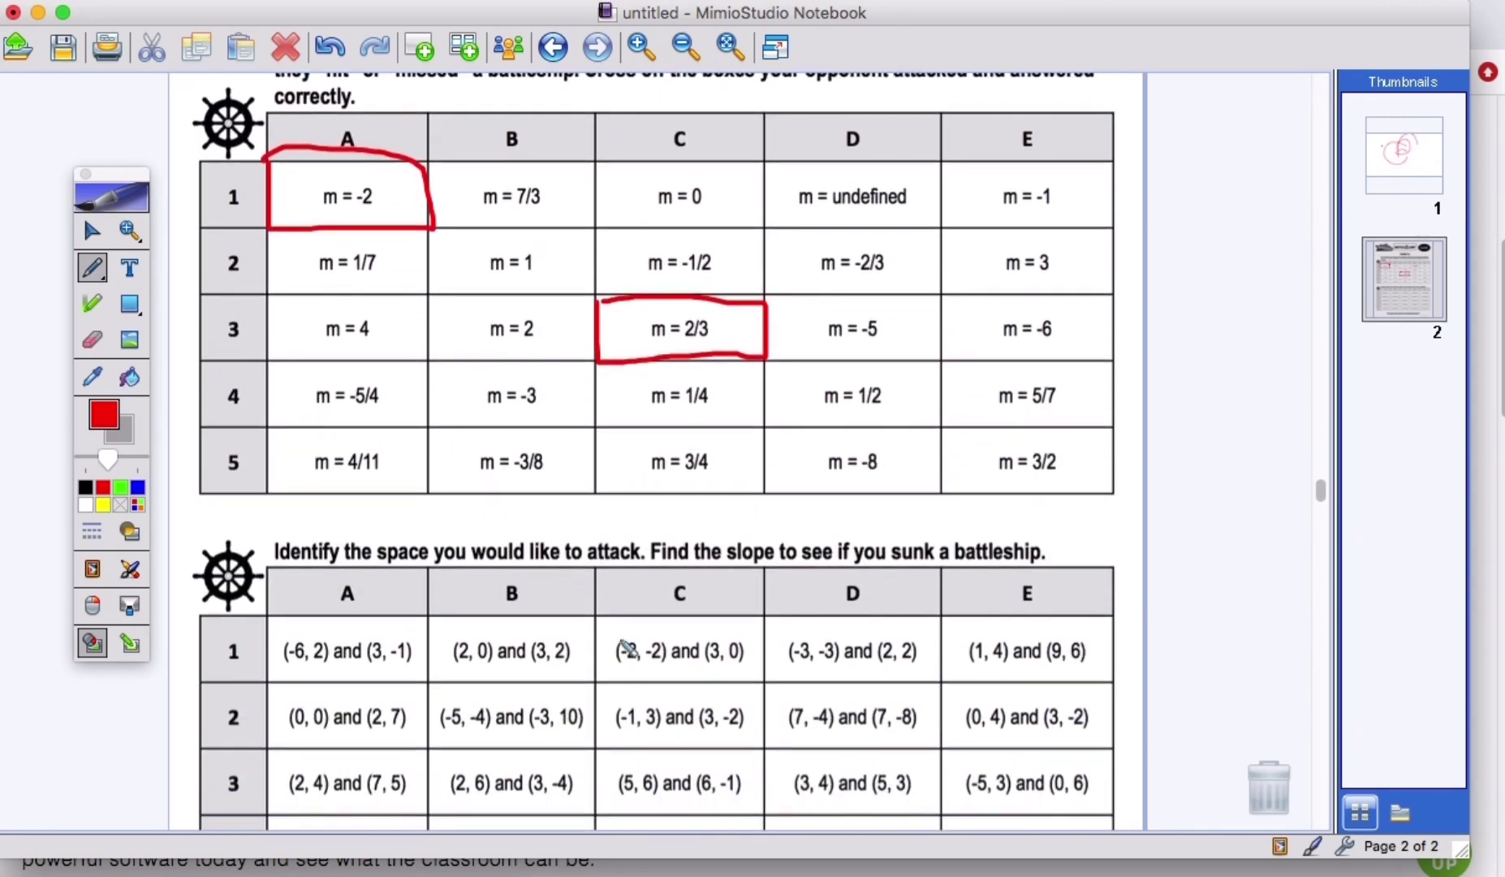